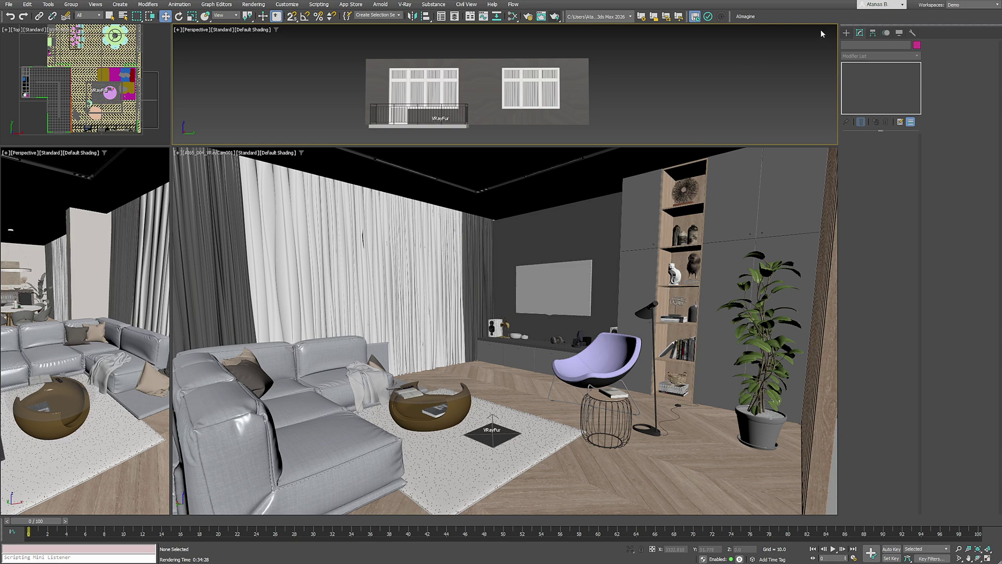
Step: Open the AImagine comparison tool and load the rendered living room as the left image
{"action": "left_click", "coordinate": [746, 17]}
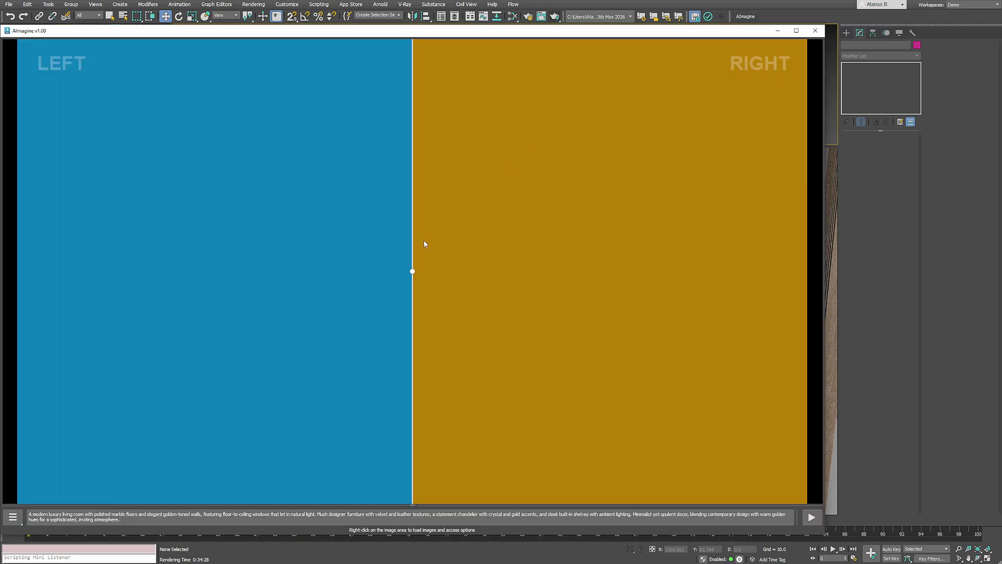
{"action": "right_click", "coordinate": [450, 232]}
{"action": "mouse_move", "coordinate": [462, 245]}
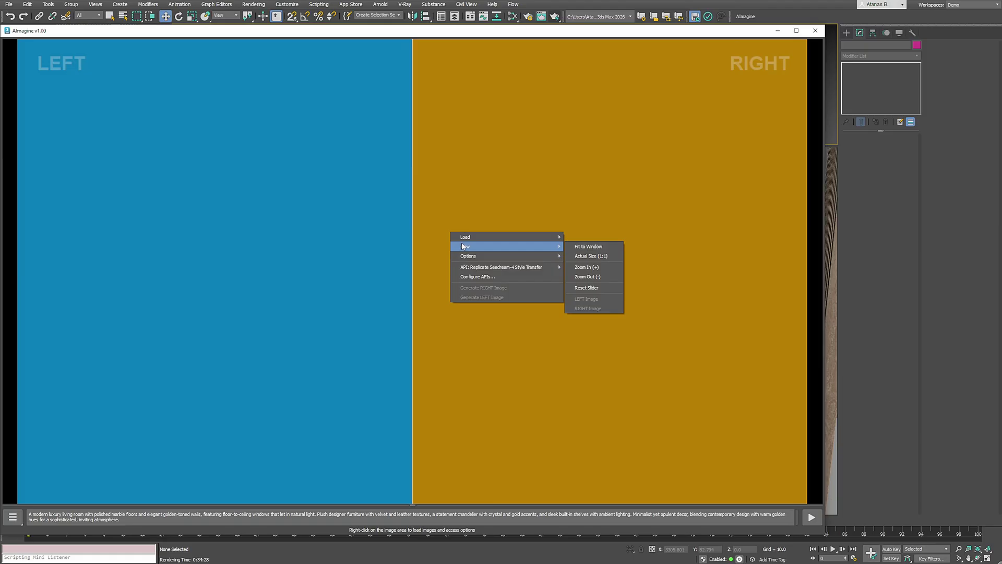
{"action": "left_click", "coordinate": [610, 258]}
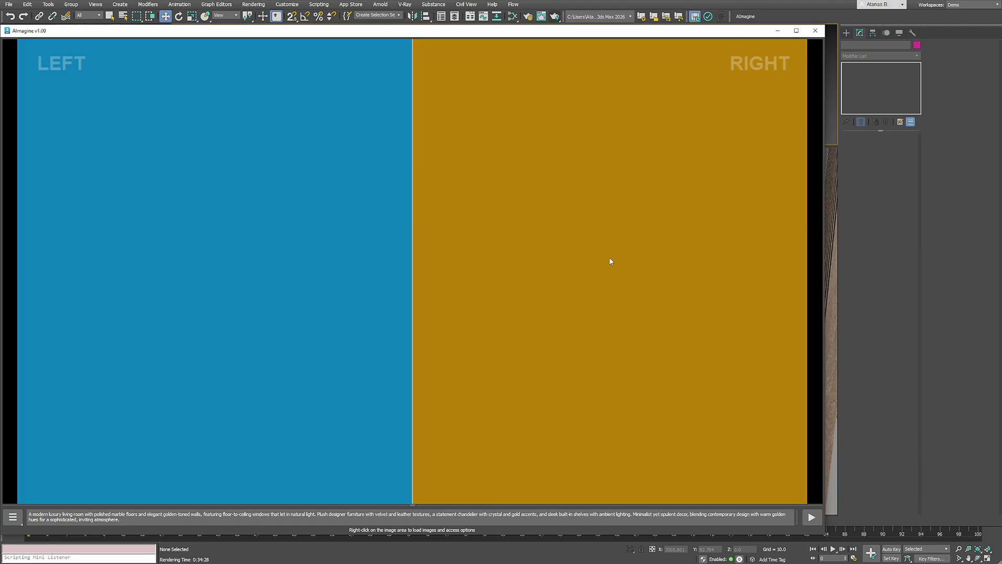
{"action": "left_click_drag", "start_coordinate": [413, 274], "coordinate": [826, 302]}
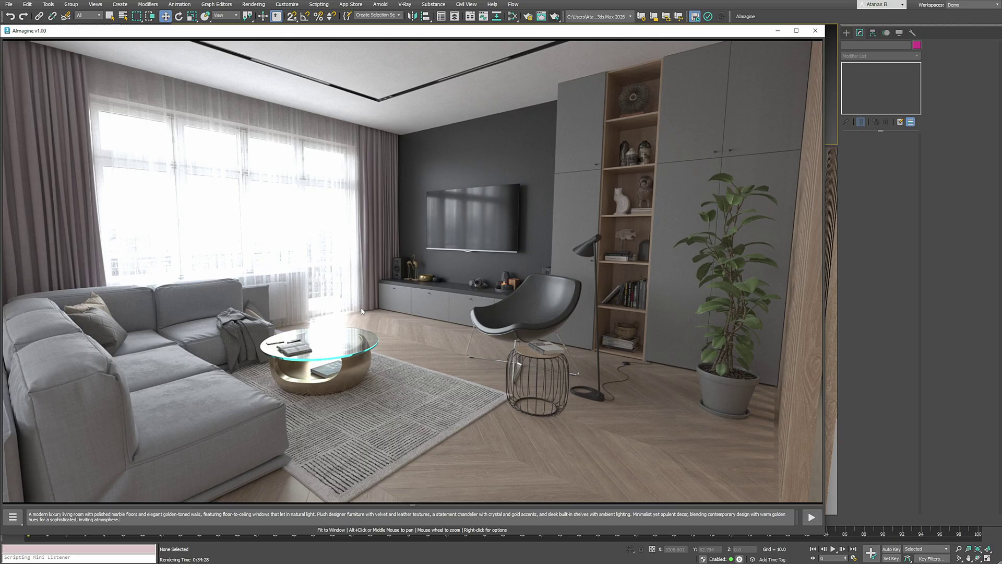
Step: Set the API to ComfyUI Flux 1.0 Beauty and generate the right image from the living room render
{"action": "right_click", "coordinate": [385, 293]}
{"action": "mouse_move", "coordinate": [460, 329]}
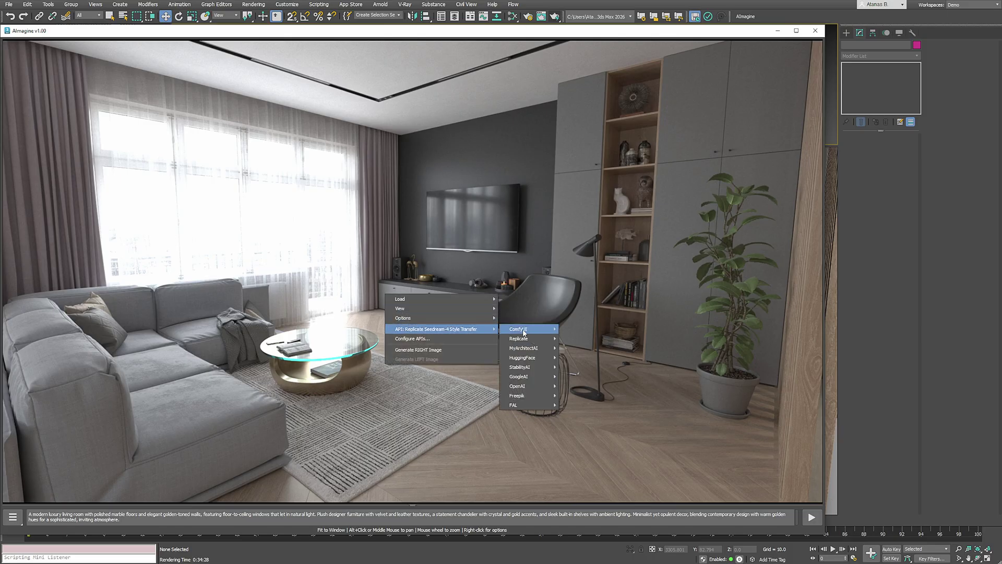
{"action": "mouse_move", "coordinate": [527, 329]}
{"action": "left_click", "coordinate": [585, 329]}
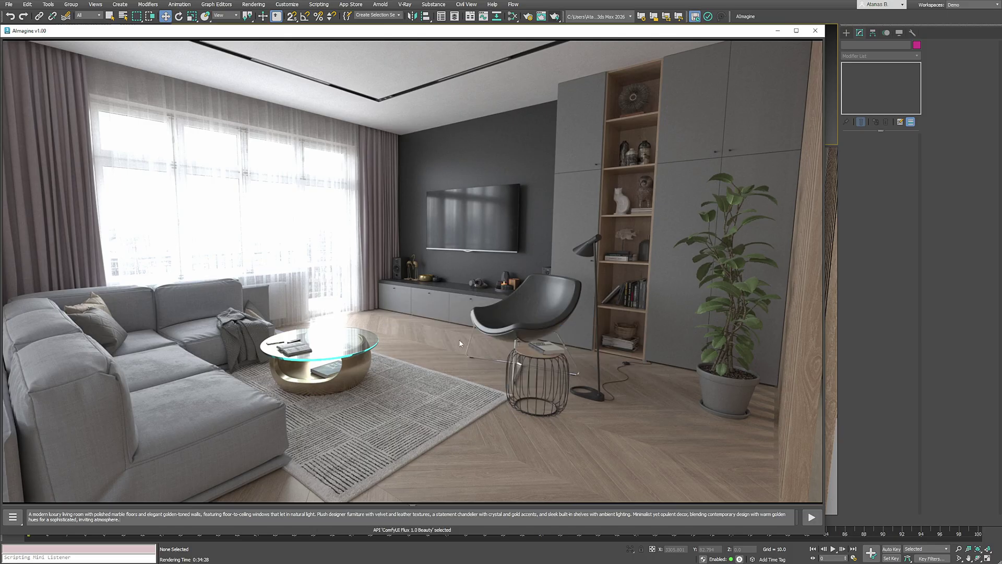
{"action": "right_click", "coordinate": [482, 290]}
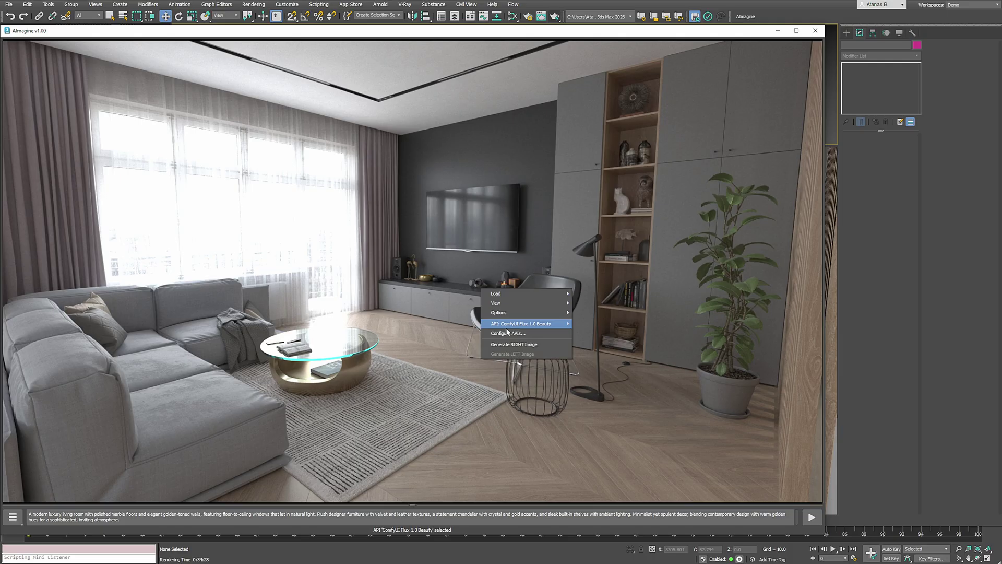
{"action": "left_click", "coordinate": [509, 345]}
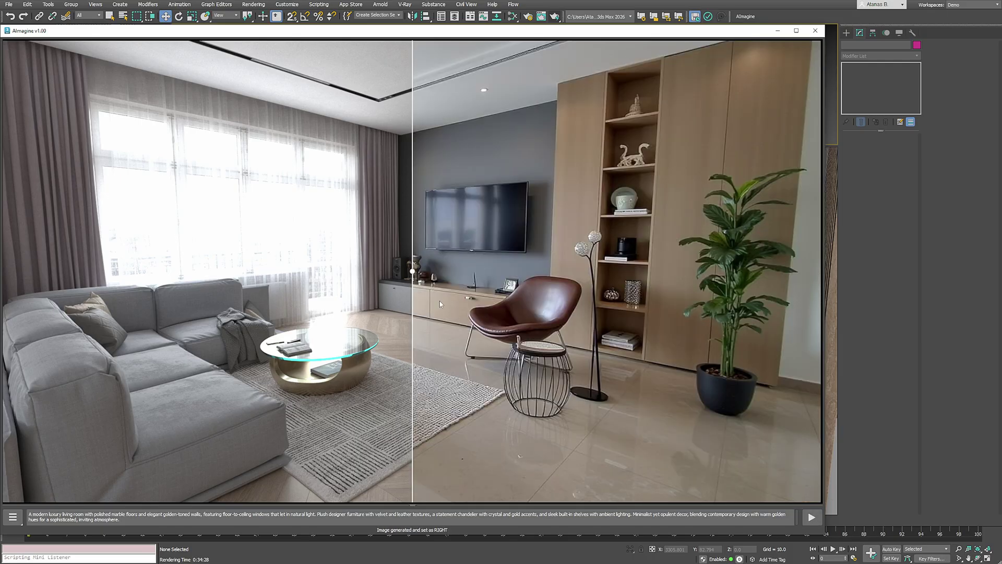
Step: Reveal the full left render, show the generated right image in its own viewer, and park the shrunken viewer beside the tool
{"action": "left_click_drag", "start_coordinate": [413, 273], "coordinate": [922, 317]}
{"action": "left_click_drag", "start_coordinate": [246, 464], "coordinate": [654, 244]}
{"action": "left_click_drag", "start_coordinate": [705, 122], "coordinate": [891, 30]}
Step: Generate a second variation of the right image and uncover it fully with the comparison slider
{"action": "right_click", "coordinate": [567, 285]}
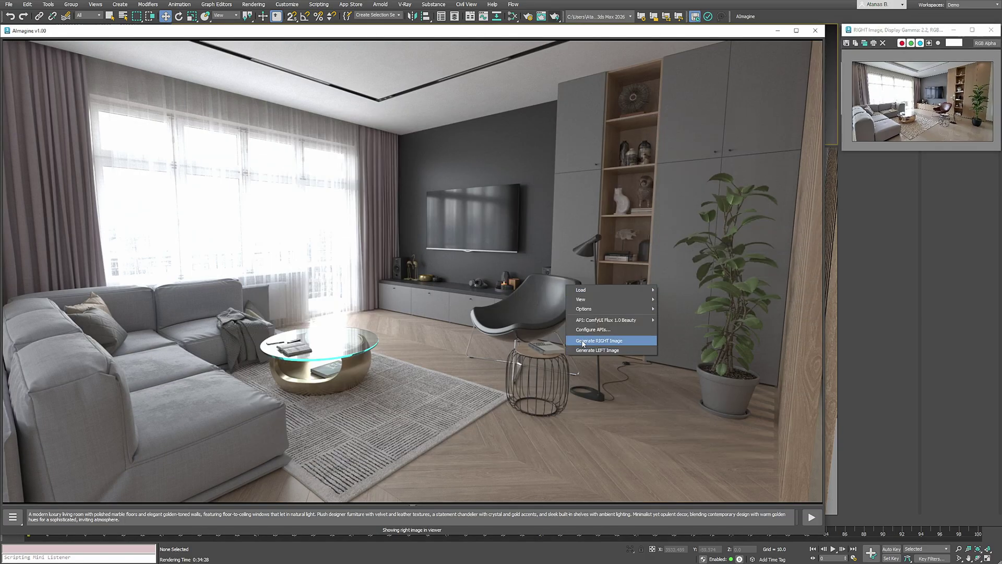
{"action": "left_click", "coordinate": [583, 341]}
{"action": "left_click_drag", "start_coordinate": [365, 350], "coordinate": [16, 358]}
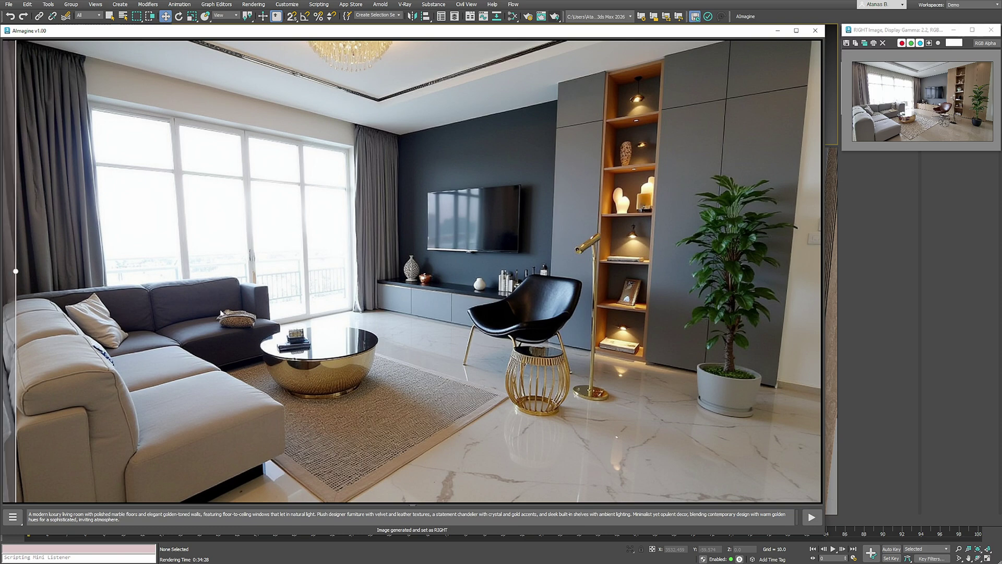
Step: Show the second variation in a separate viewer, shrink it and place it below the first viewer
{"action": "left_click_drag", "start_coordinate": [17, 278], "coordinate": [927, 314]}
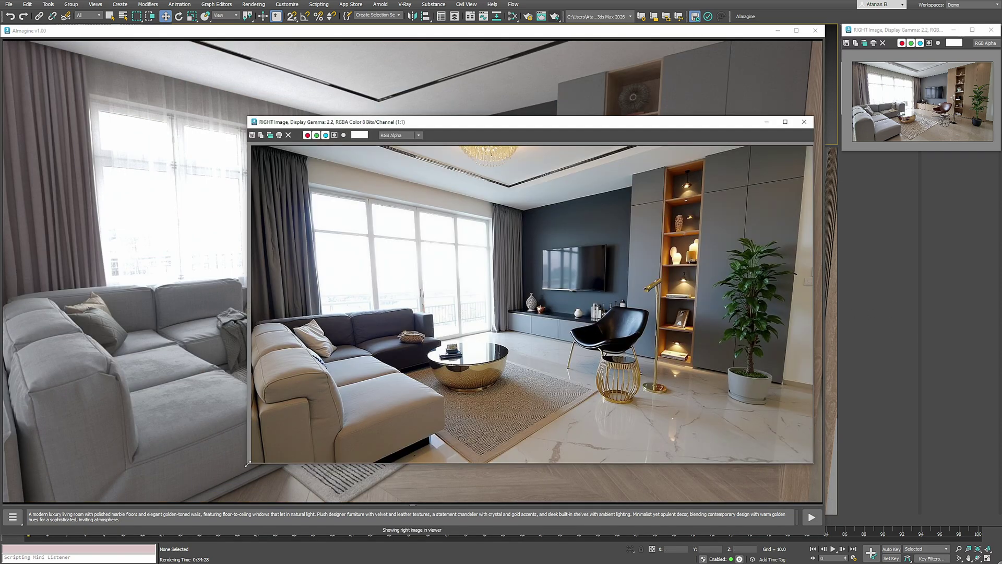
{"action": "left_click_drag", "start_coordinate": [245, 465], "coordinate": [603, 282]}
{"action": "left_click_drag", "start_coordinate": [705, 122], "coordinate": [890, 158]}
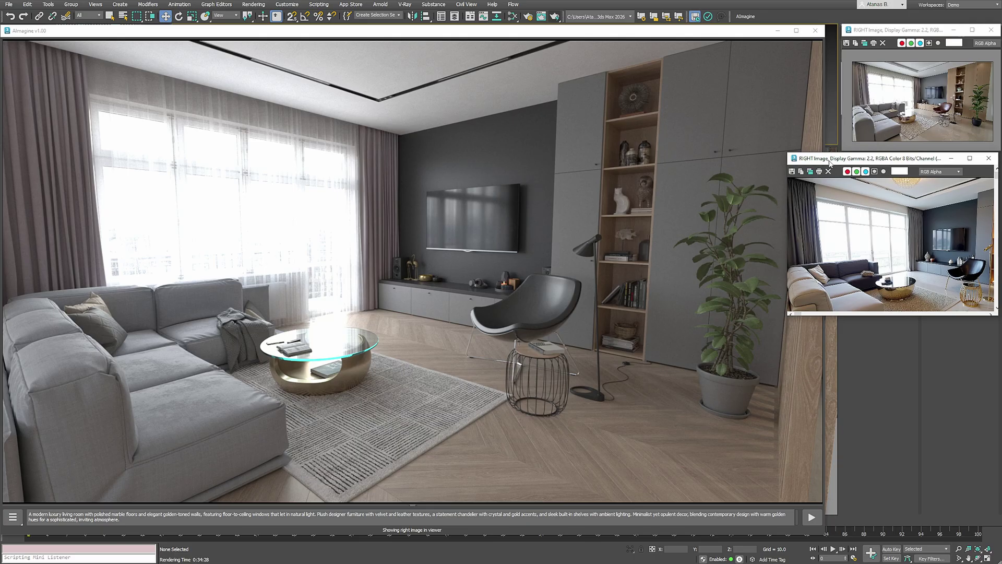
Step: Generate a third variation of the right image and keep it in a viewer below the other two
{"action": "left_click_drag", "start_coordinate": [821, 273], "coordinate": [557, 273]}
{"action": "right_click", "coordinate": [586, 258]}
{"action": "left_click", "coordinate": [616, 317]}
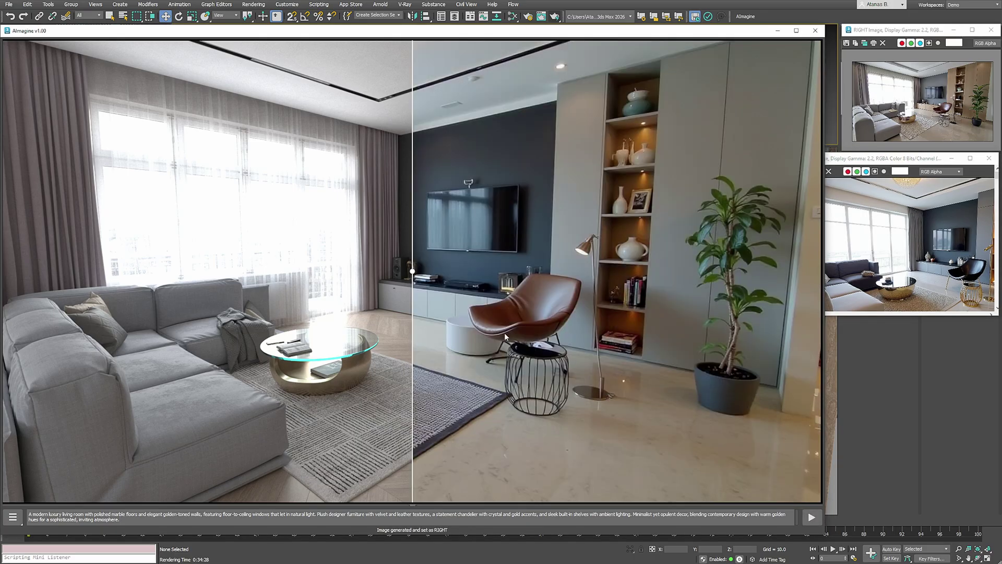
{"action": "left_click_drag", "start_coordinate": [504, 333], "coordinate": [791, 340]}
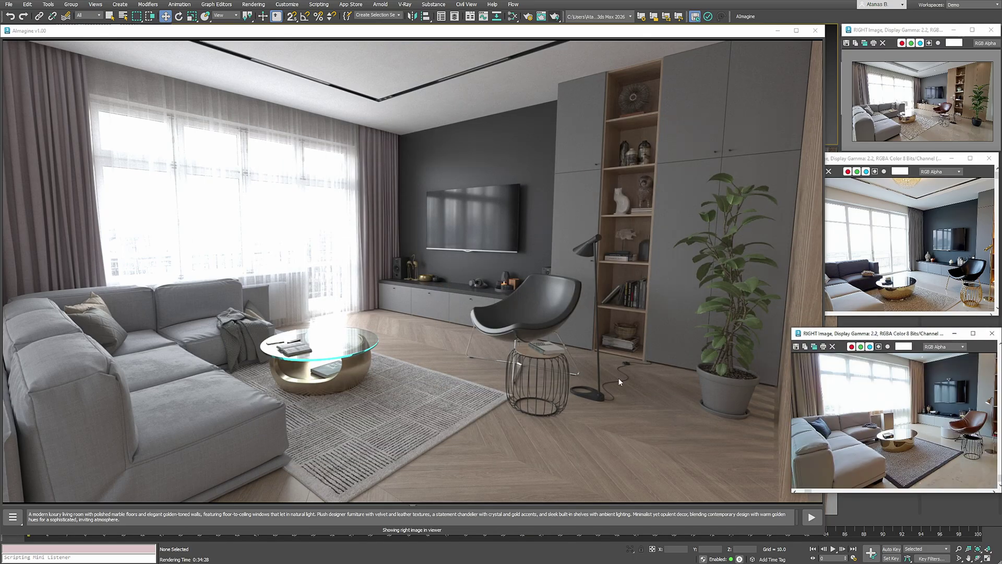
Step: Switch the API to Replicate Topaz Labs Upscale and upscale the latest variation into the left image
{"action": "scroll", "coordinate": [530, 343], "scroll_direction": "up", "scroll_amount": 4}
{"action": "right_click", "coordinate": [461, 268]}
{"action": "mouse_move", "coordinate": [485, 301]}
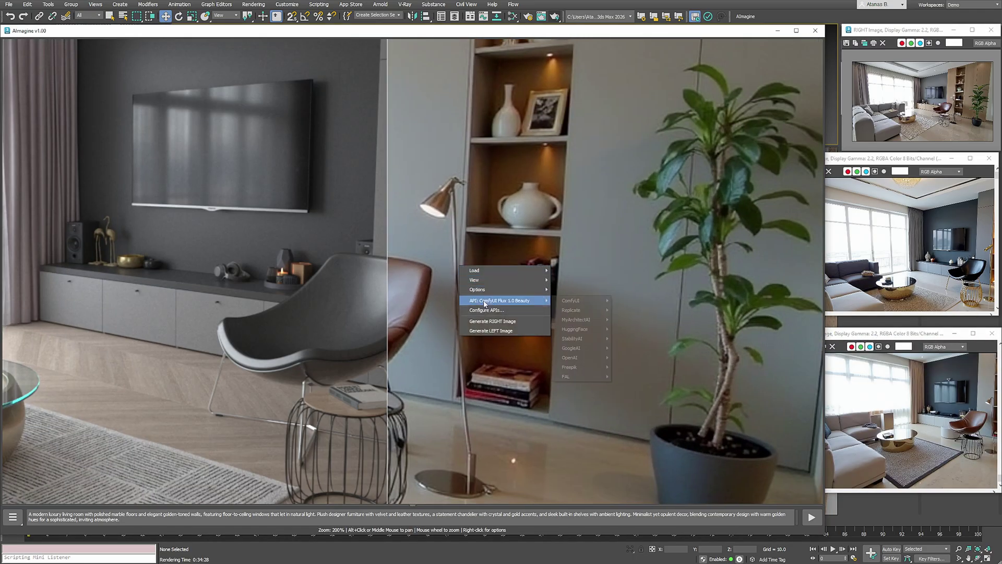
{"action": "mouse_move", "coordinate": [577, 312]}
{"action": "left_click", "coordinate": [658, 396]}
{"action": "scroll", "coordinate": [434, 313], "scroll_direction": "down", "scroll_amount": 5}
{"action": "middle_click_drag", "start_coordinate": [434, 313], "coordinate": [512, 297]}
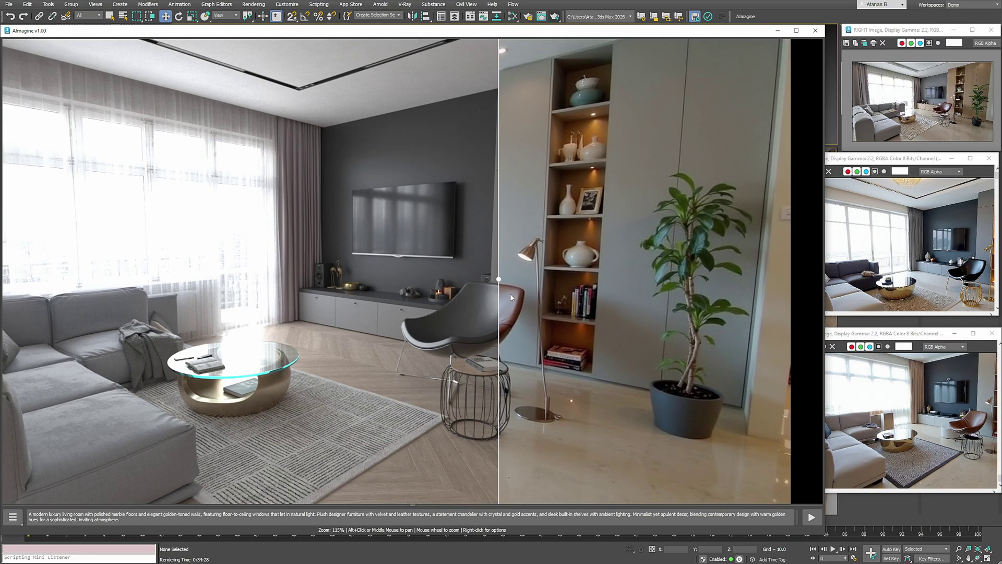
{"action": "left_click", "coordinate": [812, 519]}
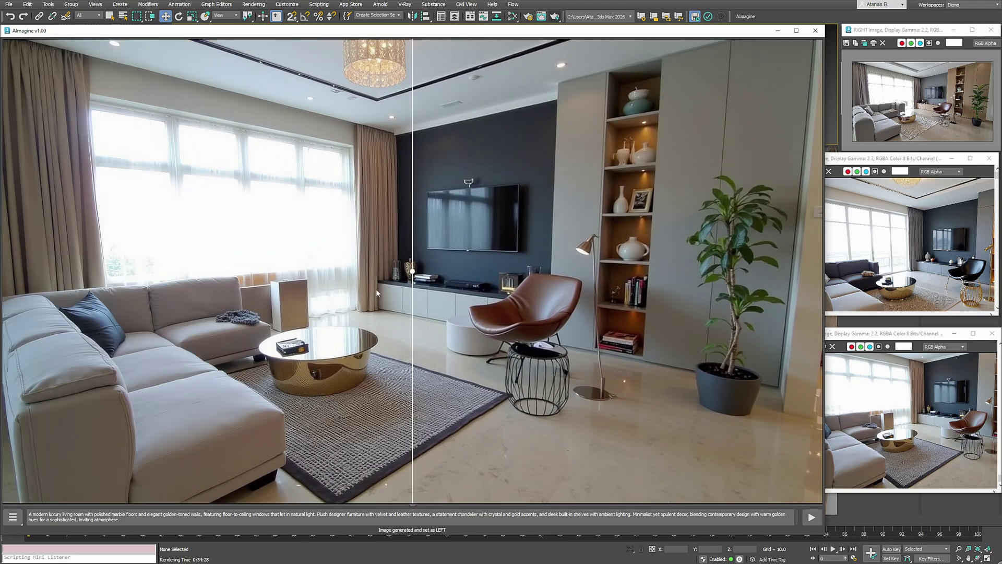
Step: Compare the upscaled left image with the right image close up around the armchair, sofa and coffee table
{"action": "scroll", "coordinate": [631, 282], "scroll_direction": "up", "scroll_amount": 5}
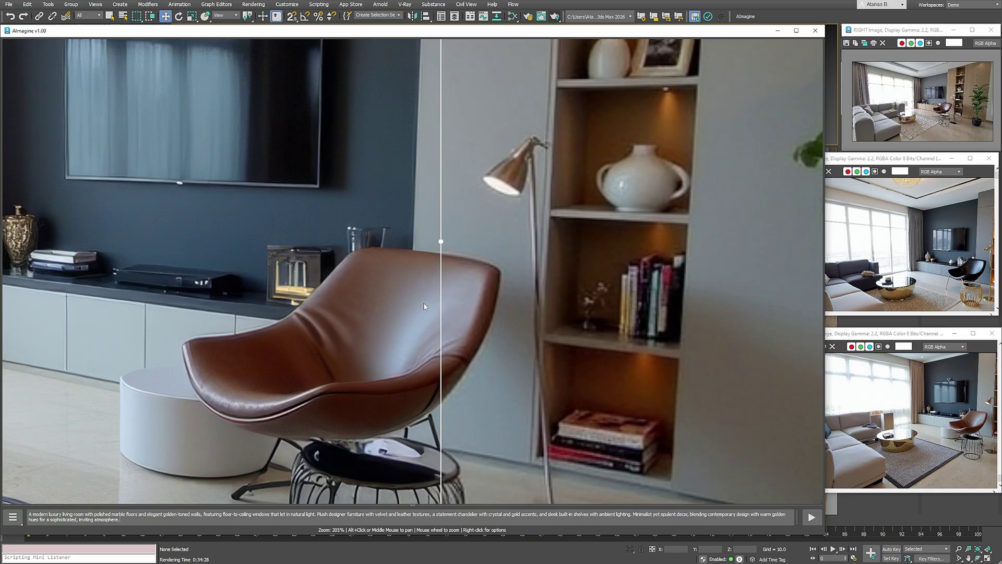
{"action": "scroll", "coordinate": [381, 305], "scroll_direction": "down", "scroll_amount": 5}
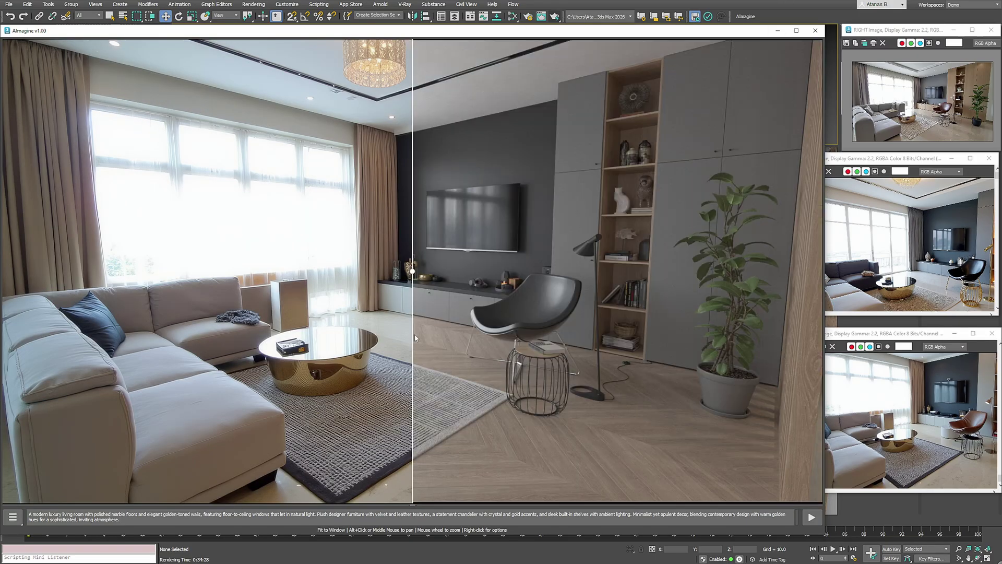
{"action": "scroll", "coordinate": [231, 345], "scroll_direction": "up", "scroll_amount": 3}
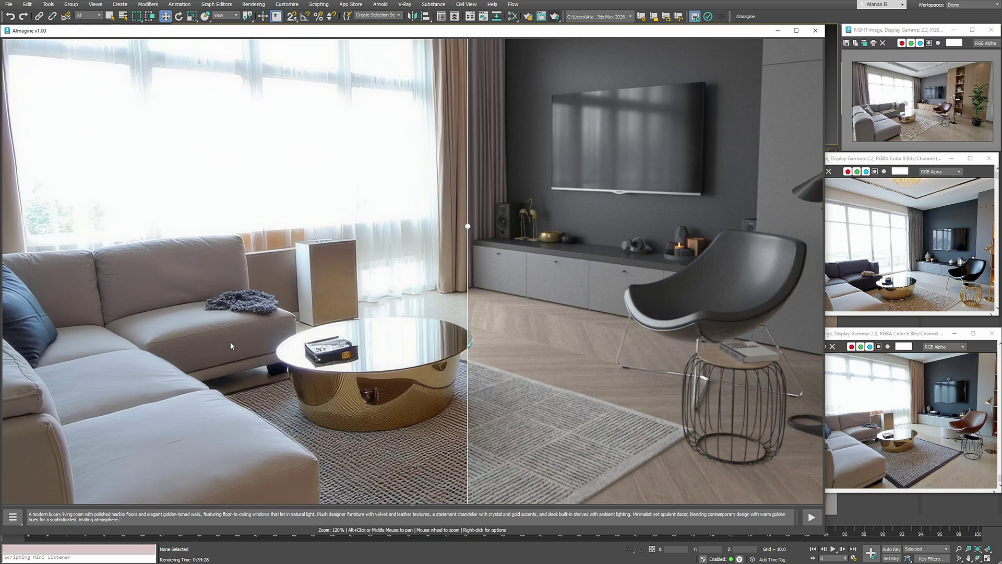
{"action": "scroll", "coordinate": [231, 343], "scroll_direction": "up", "scroll_amount": 3}
{"action": "left_click_drag", "start_coordinate": [231, 342], "coordinate": [682, 345]}
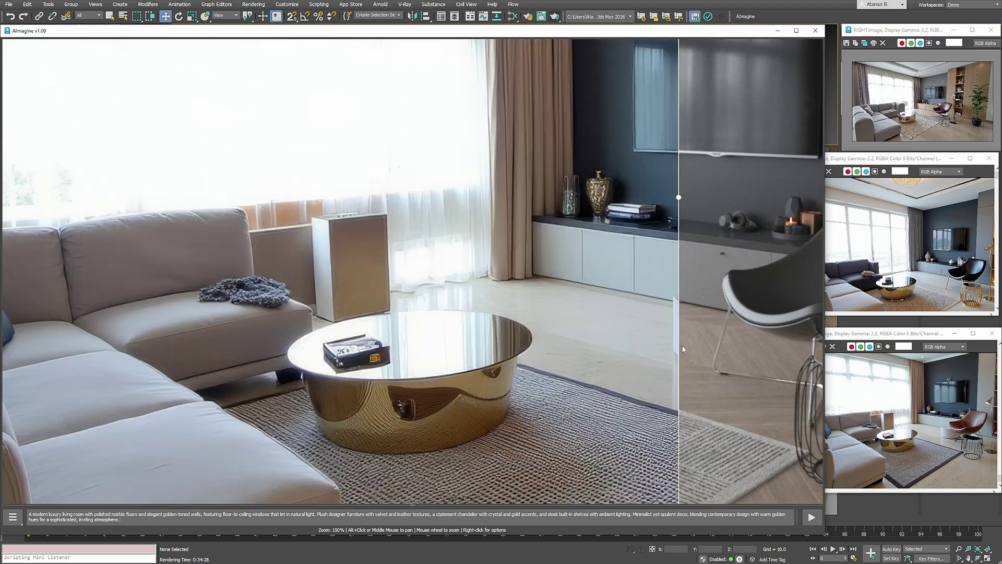
{"action": "scroll", "coordinate": [682, 346], "scroll_direction": "down", "scroll_amount": 3}
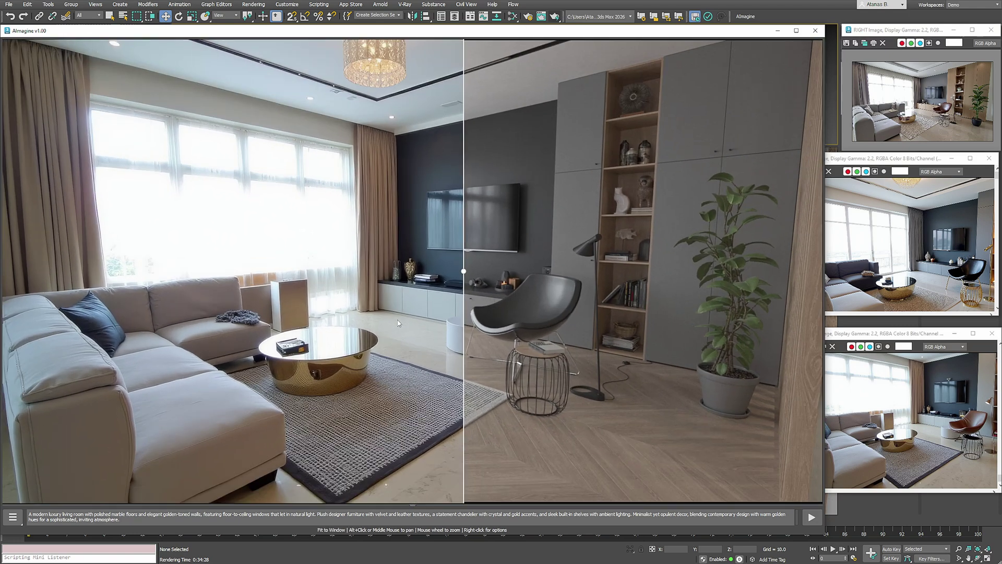
{"action": "left_click_drag", "start_coordinate": [459, 281], "coordinate": [822, 282]}
Step: Load sofa_01.jpg as the right image and compare it with the living room
{"action": "left_click", "coordinate": [718, 69]}
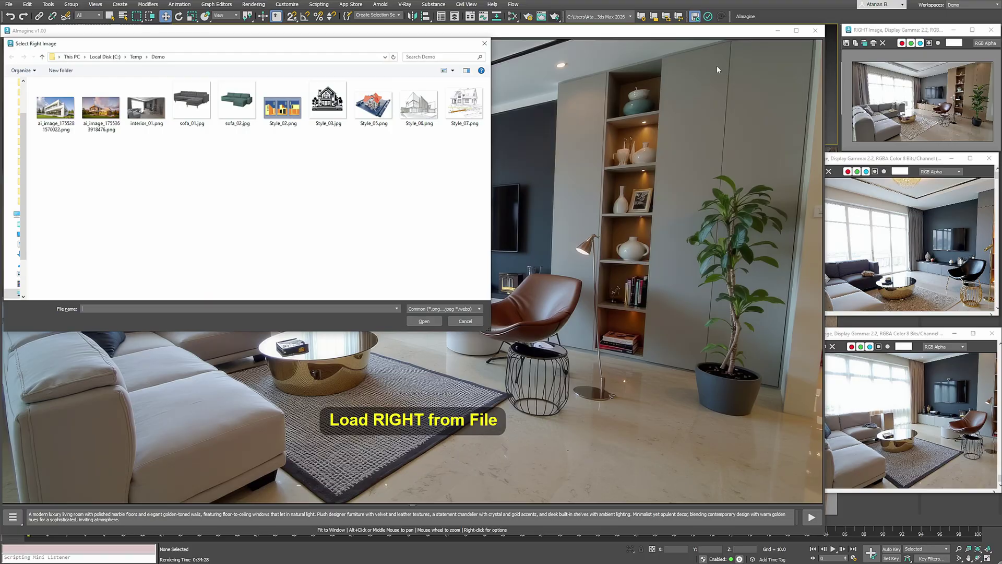
{"action": "double_click", "coordinate": [208, 116]}
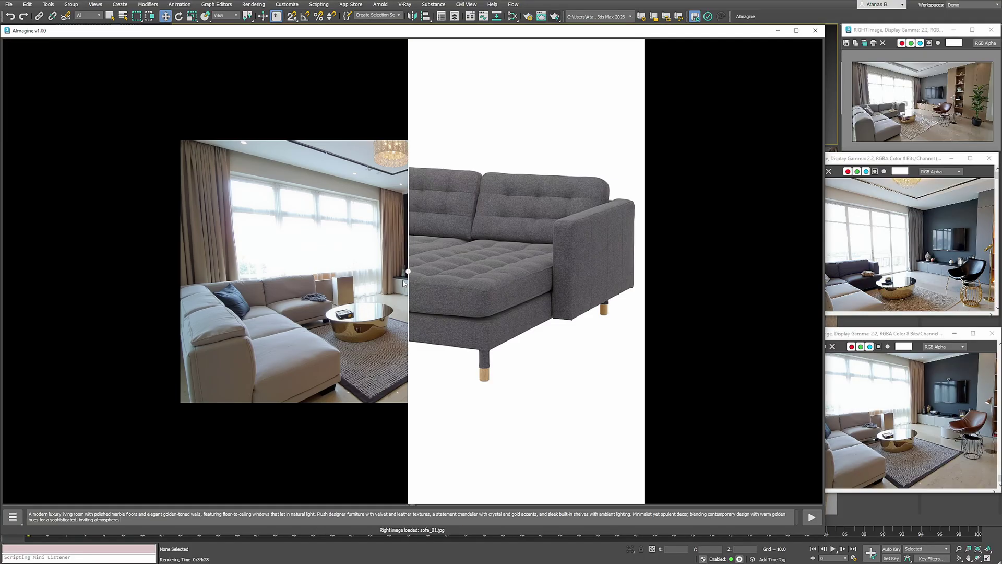
{"action": "left_click_drag", "start_coordinate": [418, 285], "coordinate": [20, 282]}
{"action": "left_click_drag", "start_coordinate": [173, 296], "coordinate": [441, 293]}
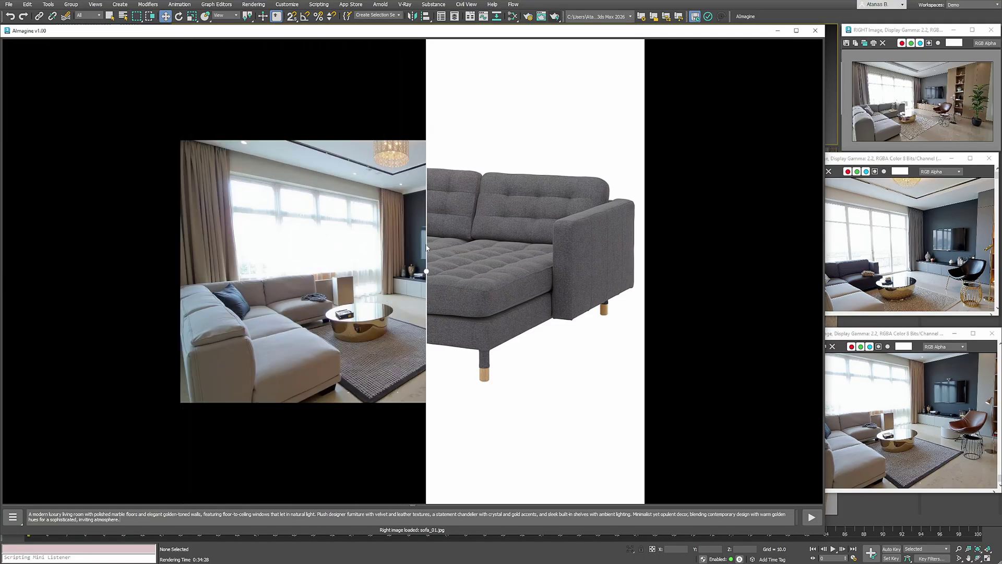
Step: Set the API to Replicate Seedream-4 Style Transfer
{"action": "right_click", "coordinate": [391, 238]}
{"action": "mouse_move", "coordinate": [410, 271]}
{"action": "mouse_move", "coordinate": [522, 281]}
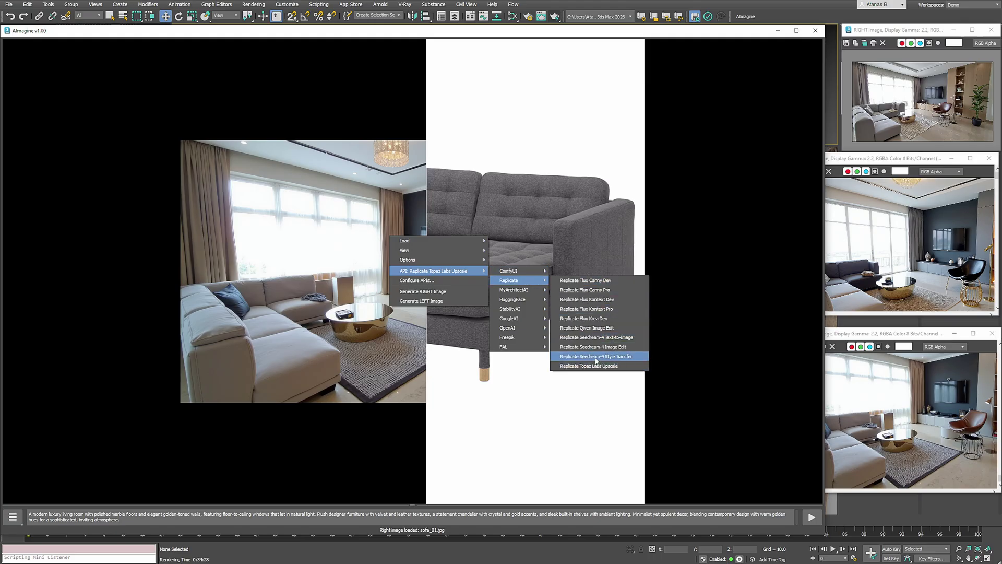
{"action": "left_click", "coordinate": [589, 358]}
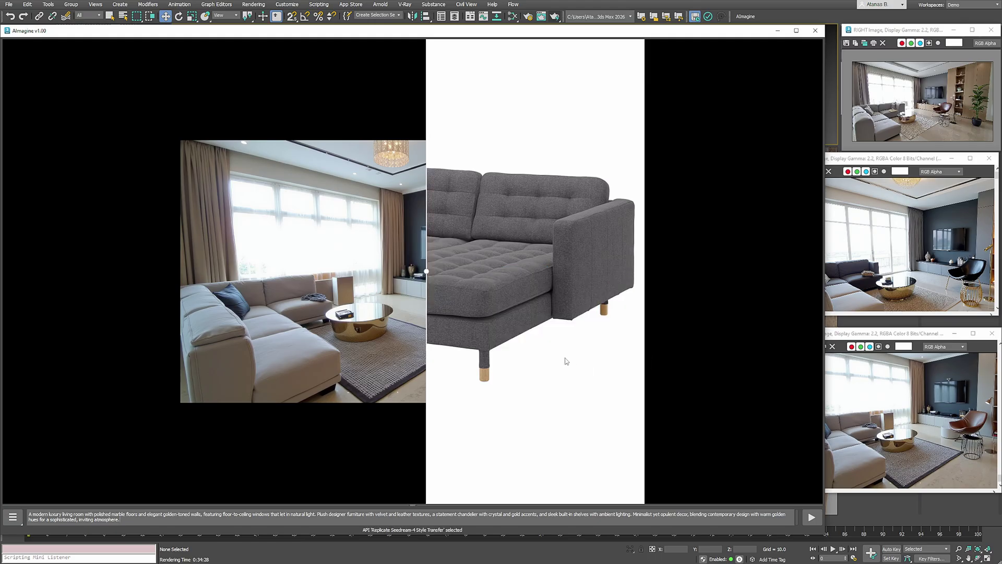
Step: Replace the prompt with "replace the sofa in the living room with the sofa from the second image"
{"action": "left_click", "coordinate": [133, 520]}
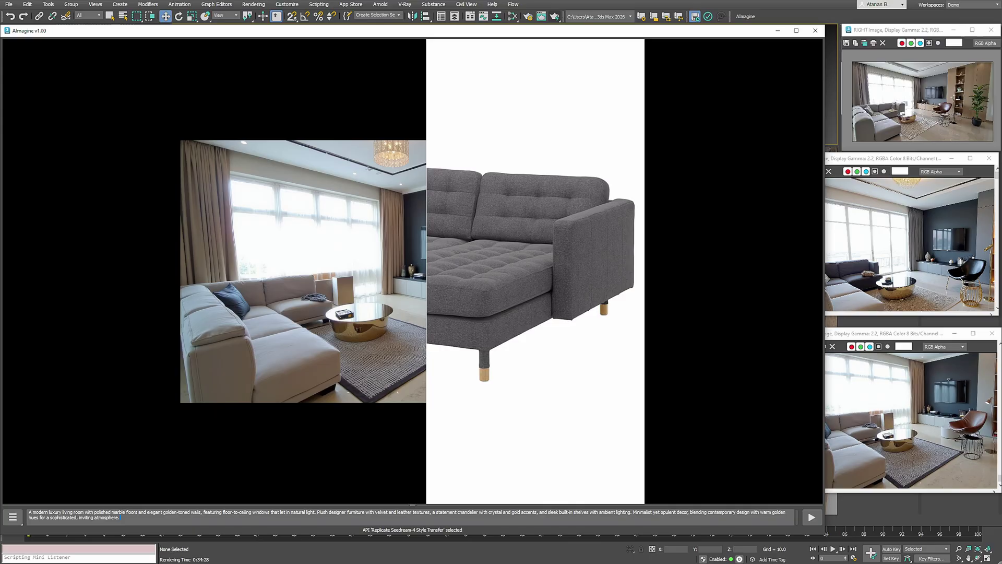
{"action": "key", "text": "ctrl+a"}
{"action": "type", "text": "replace the sofa in the living room with the sofa from the seco"}
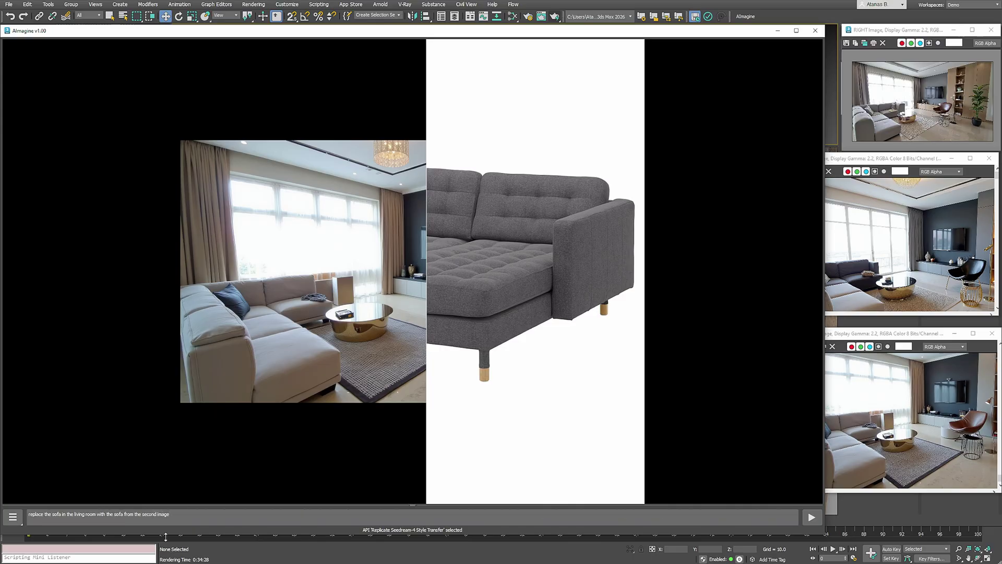
{"action": "type", "text": "nd image"}
Step: Generate the right image with the swapped sofa and uncover it fully with the comparison slider
{"action": "right_click", "coordinate": [530, 288]}
{"action": "left_click", "coordinate": [562, 347]}
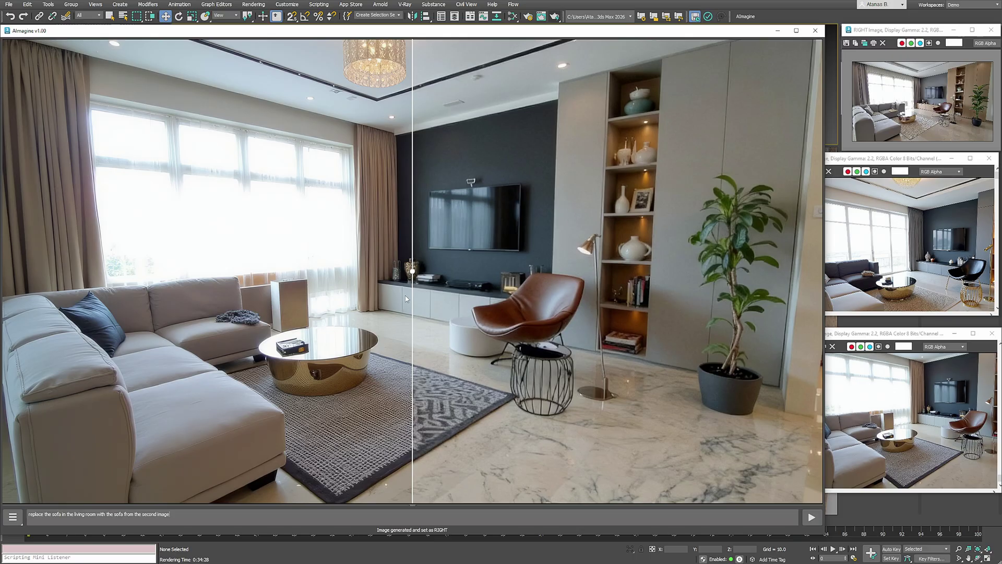
{"action": "left_click_drag", "start_coordinate": [407, 299], "coordinate": [6, 303]}
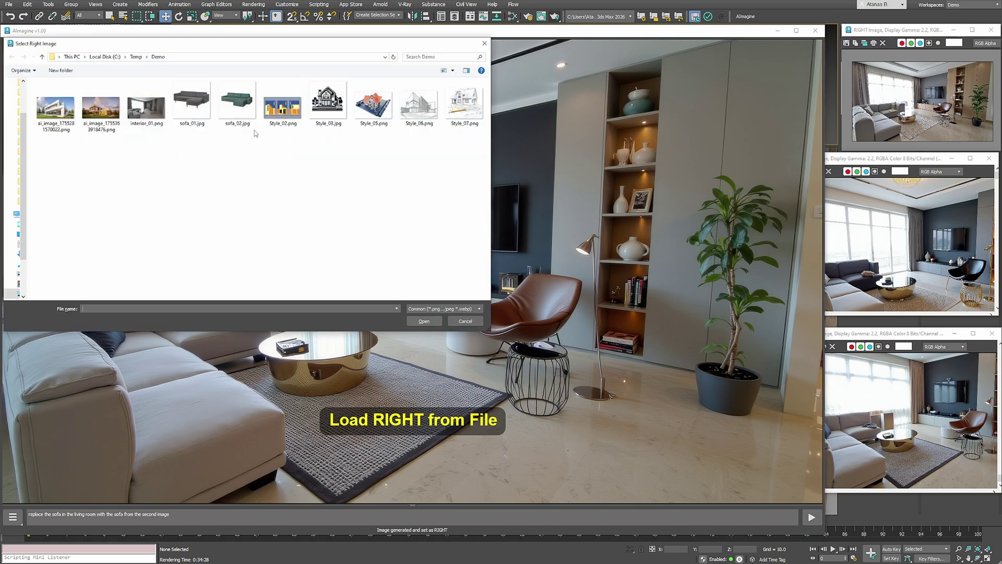
Step: Load sofa_02.jpg as the right image and set the API to Google AI Gemini 2.5 Flash Style Transfer
{"action": "double_click", "coordinate": [254, 130]}
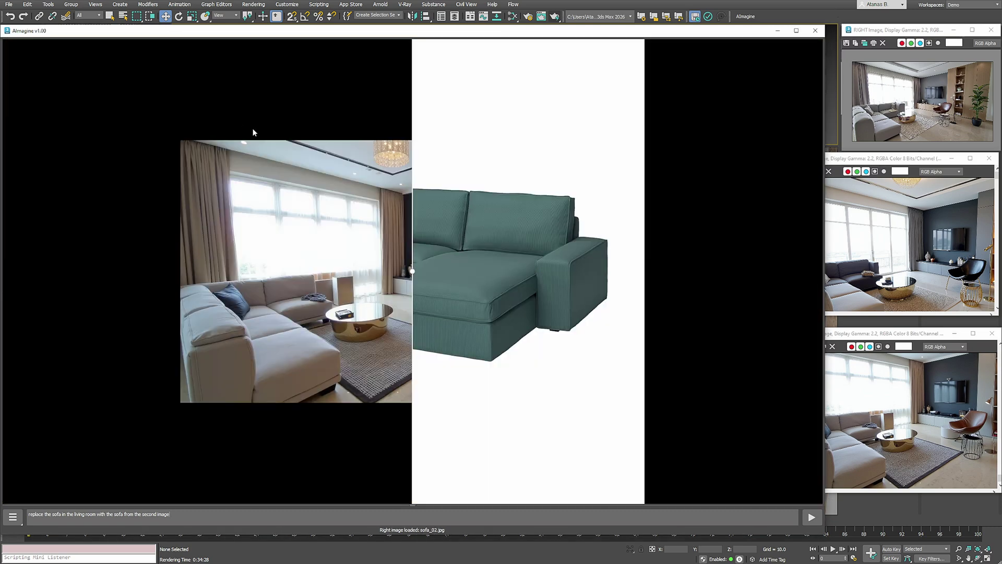
{"action": "right_click", "coordinate": [460, 251]}
{"action": "mouse_move", "coordinate": [548, 281]}
{"action": "mouse_move", "coordinate": [600, 328]}
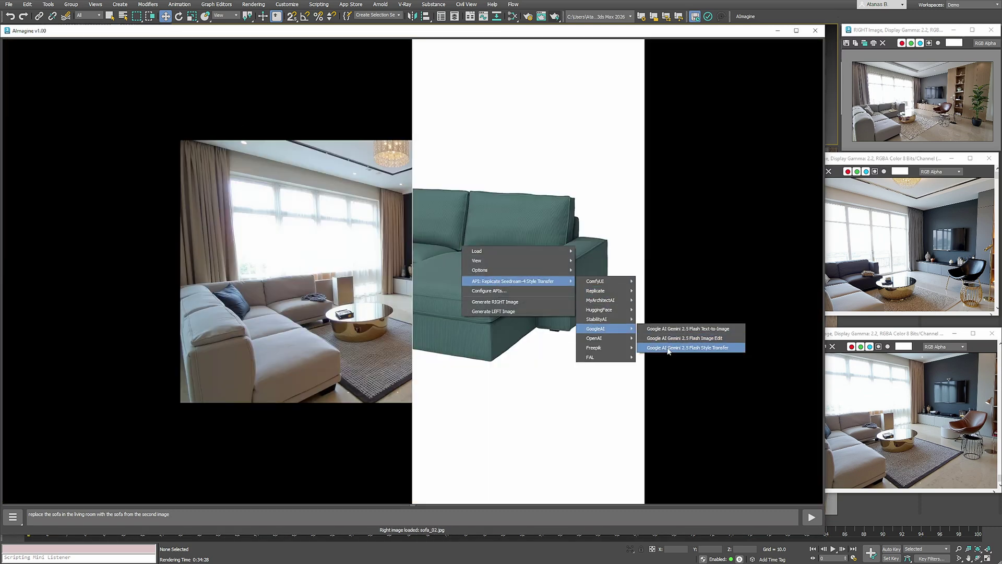
{"action": "left_click", "coordinate": [669, 348]}
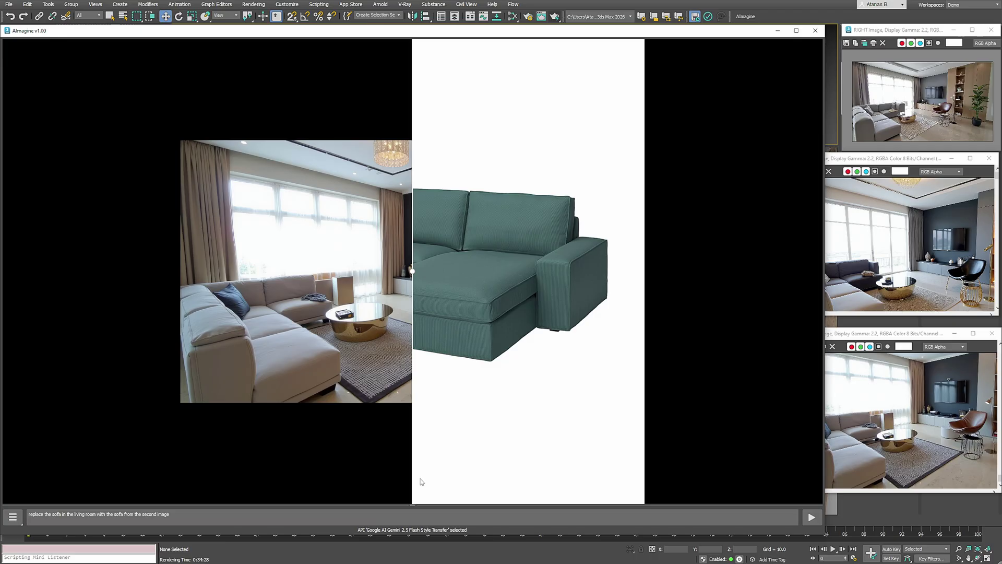
Step: Generate the right image with Google AI Gemini 2.5 Flash Style Transfer and uncover the teal sofa version with the comparison slider
{"action": "right_click", "coordinate": [481, 260]}
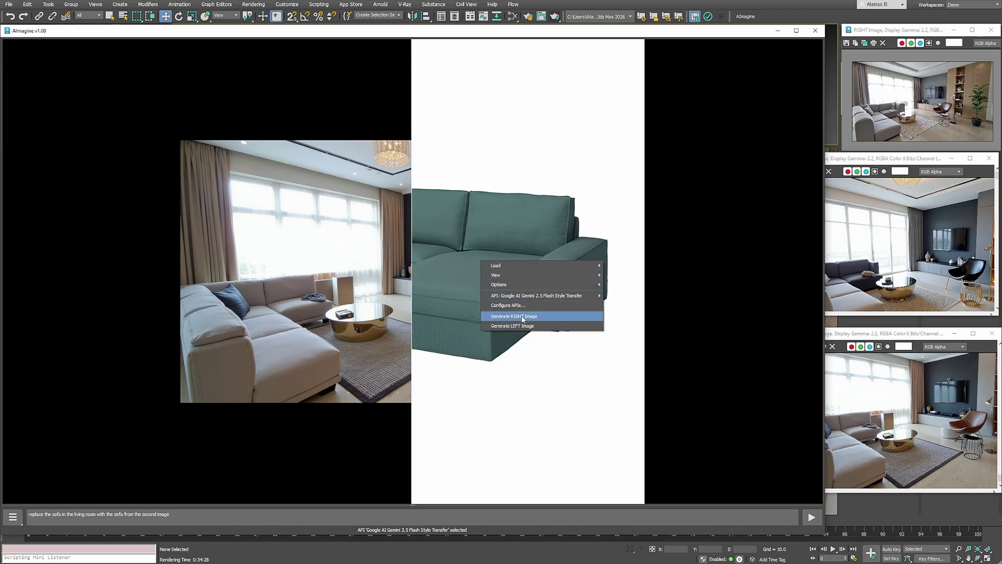
{"action": "left_click", "coordinate": [528, 315]}
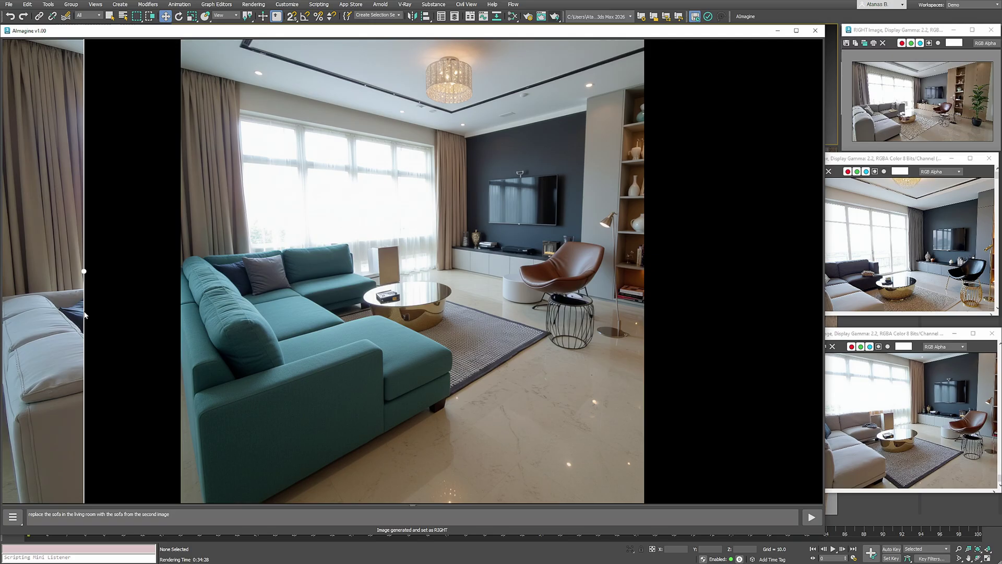
{"action": "left_click_drag", "start_coordinate": [407, 309], "coordinate": [96, 316]}
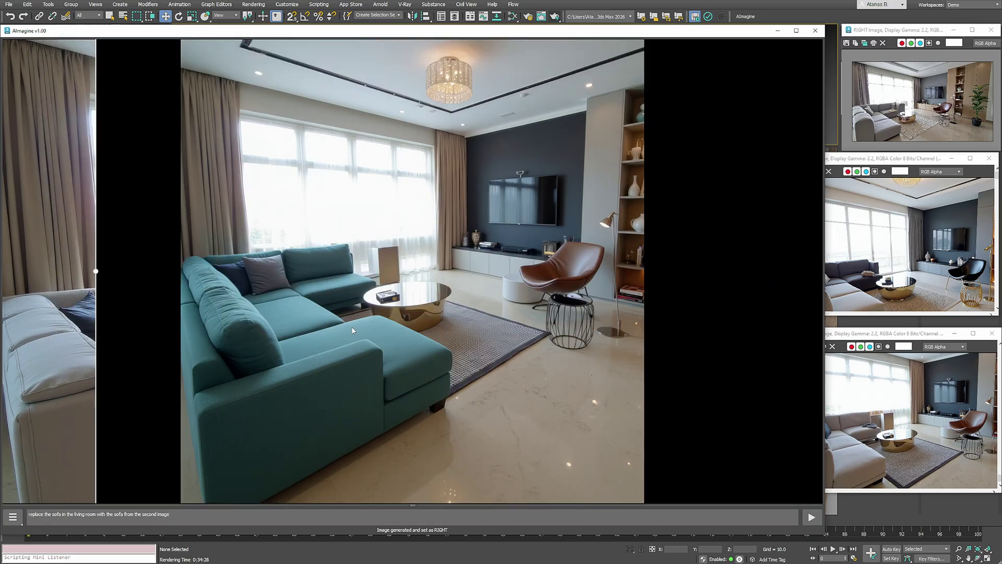
Step: Show the teal sofa image in a separate viewer, park its shrunken window at the lower-left screen edge and narrow the AImagine window
{"action": "right_click_drag", "start_coordinate": [352, 329], "coordinate": [738, 320]}
{"action": "left_click_drag", "start_coordinate": [313, 62], "coordinate": [546, 343]}
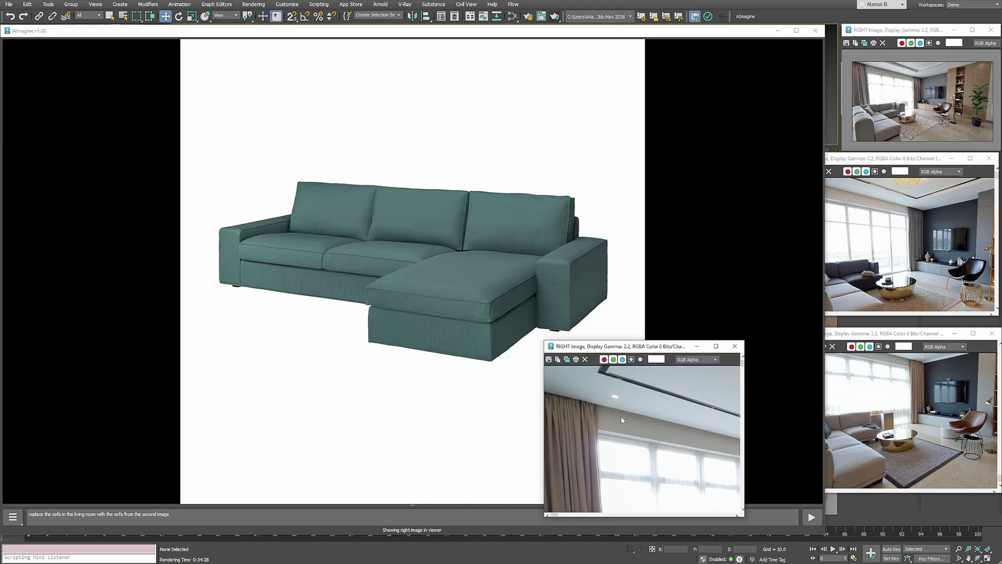
{"action": "left_click_drag", "start_coordinate": [621, 350], "coordinate": [74, 374]}
{"action": "left_click", "coordinate": [45, 33]}
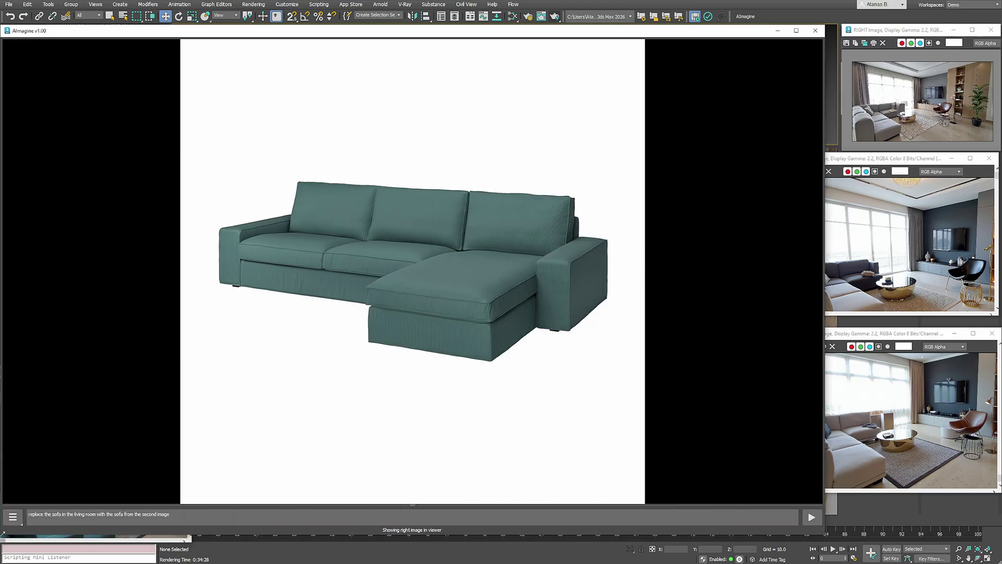
{"action": "left_click_drag", "start_coordinate": [2, 534], "coordinate": [186, 522]}
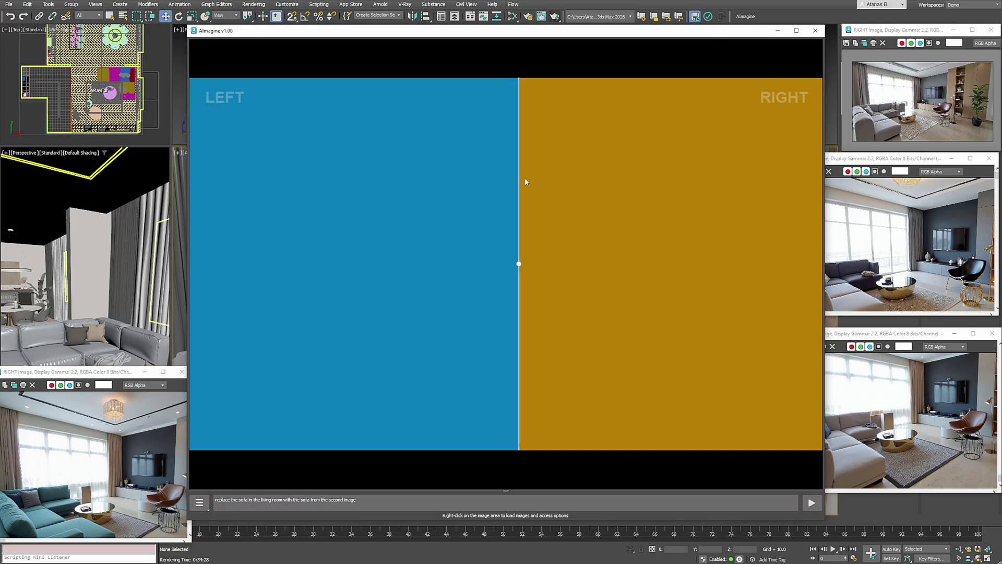
Step: Load the viewport as the left image and generate the right one with ComfyUI Flux 1.0 Beauty and a modern luxury living room prompt
{"action": "right_click", "coordinate": [534, 180]}
{"action": "mouse_move", "coordinate": [575, 186]}
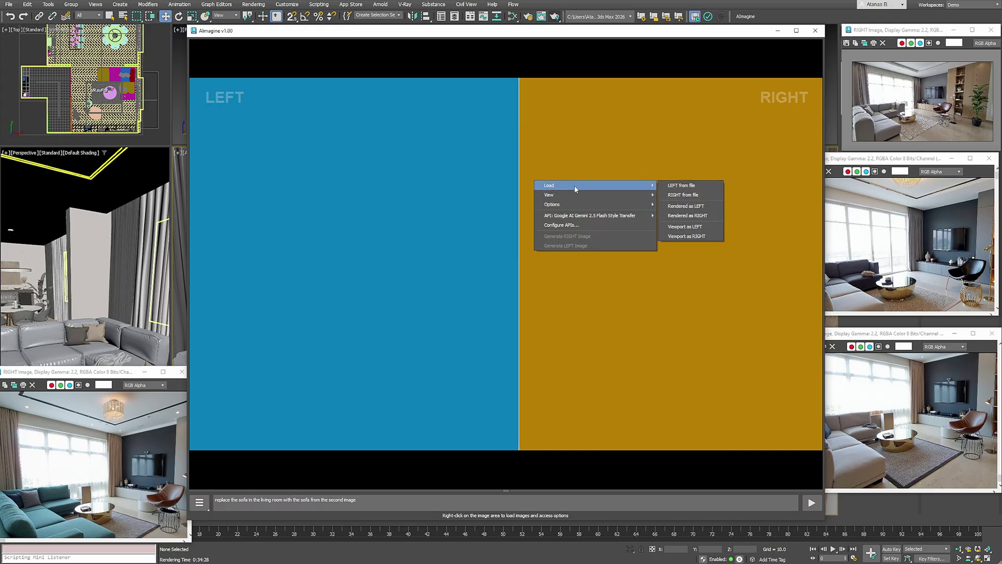
{"action": "left_click", "coordinate": [685, 226]}
{"action": "type", "text": "A modern luxury living room with polished marble floors and elegant golden-toned walls, featuring floor-to-ceiling windows that let in natural light. Plush designer furniture with velvet and leather textures, a statement chandelier with crystal and gold accents, and sleek built-in shelves with ambient lighting. Minimalist yet opulent decor blending contemporary design with warm golden hues for a sophisticated, inviting atmosphere."}
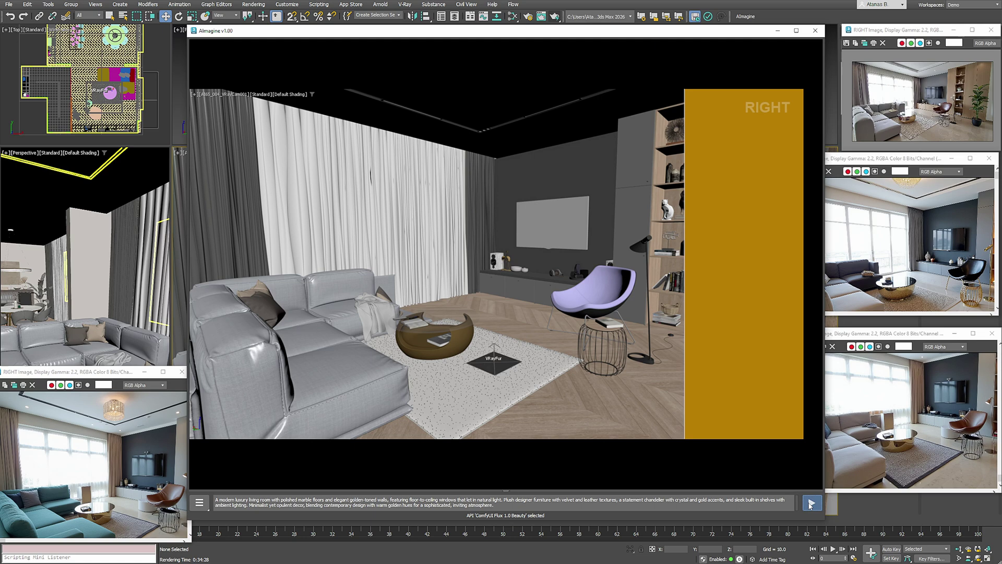
{"action": "left_click", "coordinate": [811, 504]}
Step: Hide the VRayFur object on the rug in the camera viewport, shrinking the AImagine window for access and enlarging it again
{"action": "left_click_drag", "start_coordinate": [824, 519], "coordinate": [517, 238]}
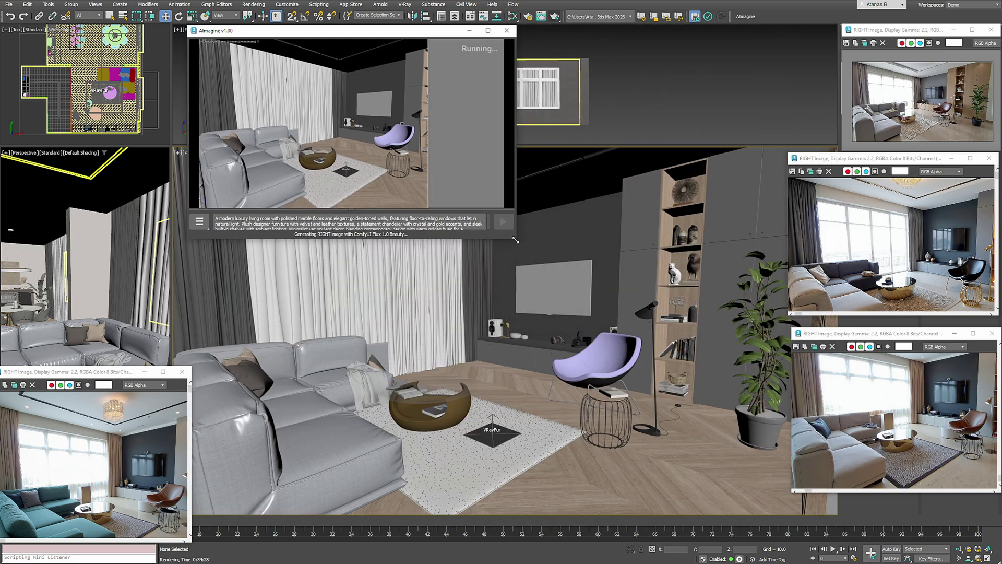
{"action": "left_click", "coordinate": [501, 442]}
{"action": "right_click", "coordinate": [502, 440]}
{"action": "left_click", "coordinate": [515, 408]}
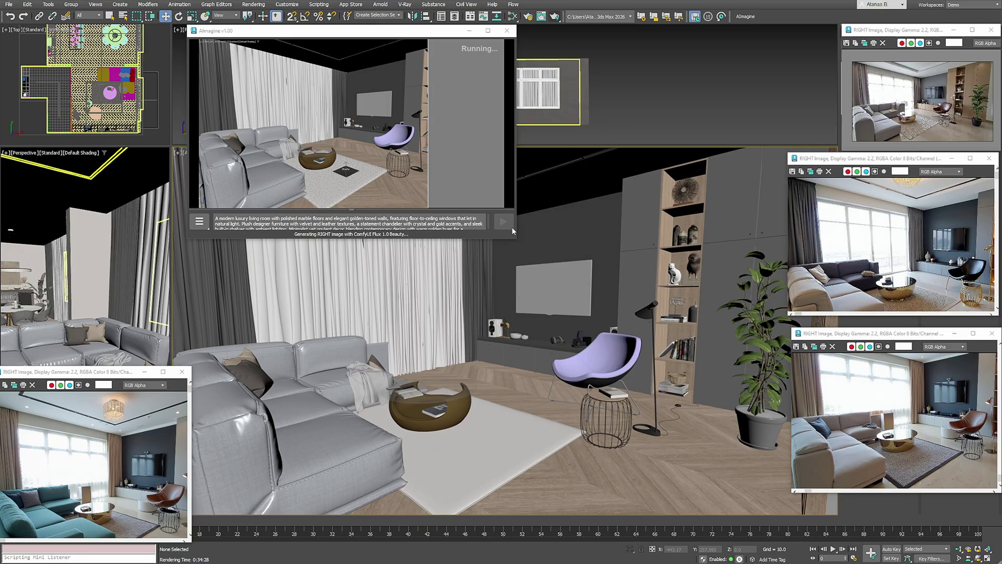
{"action": "left_click_drag", "start_coordinate": [514, 239], "coordinate": [827, 522]}
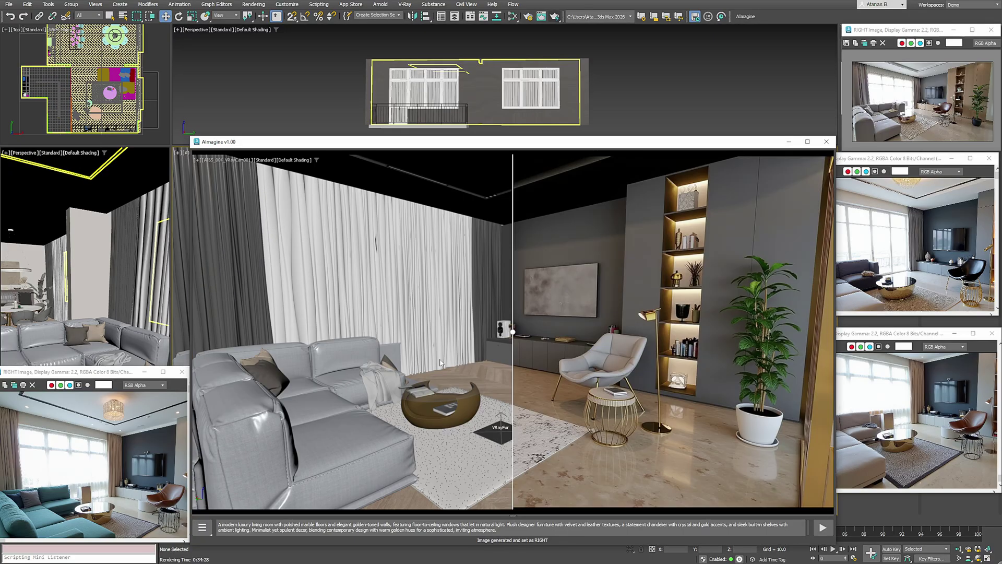
Step: Show the first Flux 1.0 Beauty result in a separate viewer and park its shrunken window above the teal sofa image
{"action": "left_click_drag", "start_coordinate": [512, 332], "coordinate": [977, 365]}
{"action": "left_click", "coordinate": [513, 450]}
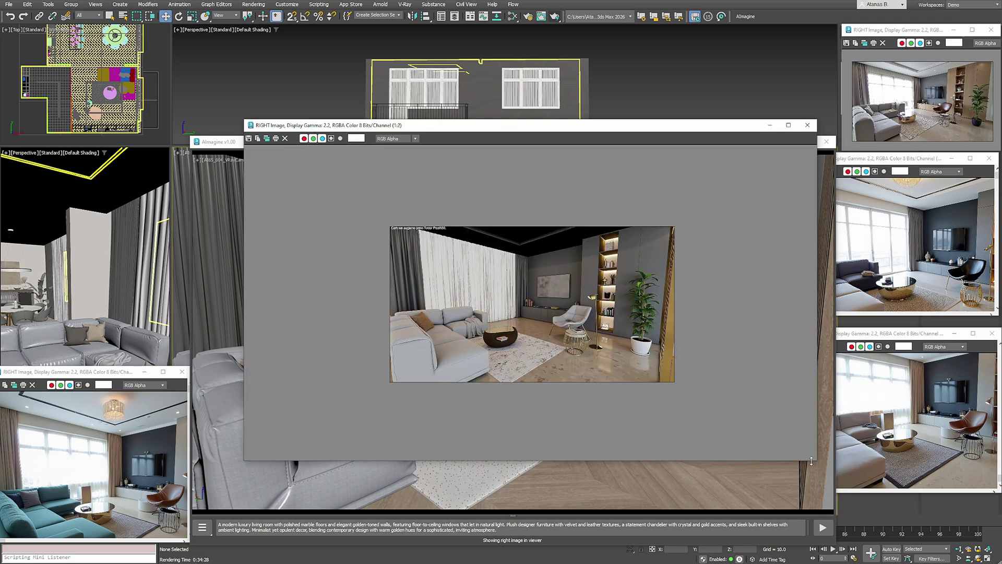
{"action": "left_click_drag", "start_coordinate": [822, 466], "coordinate": [535, 324]}
{"action": "left_click_drag", "start_coordinate": [413, 126], "coordinate": [158, 170]}
{"action": "left_click_drag", "start_coordinate": [488, 305], "coordinate": [541, 308]}
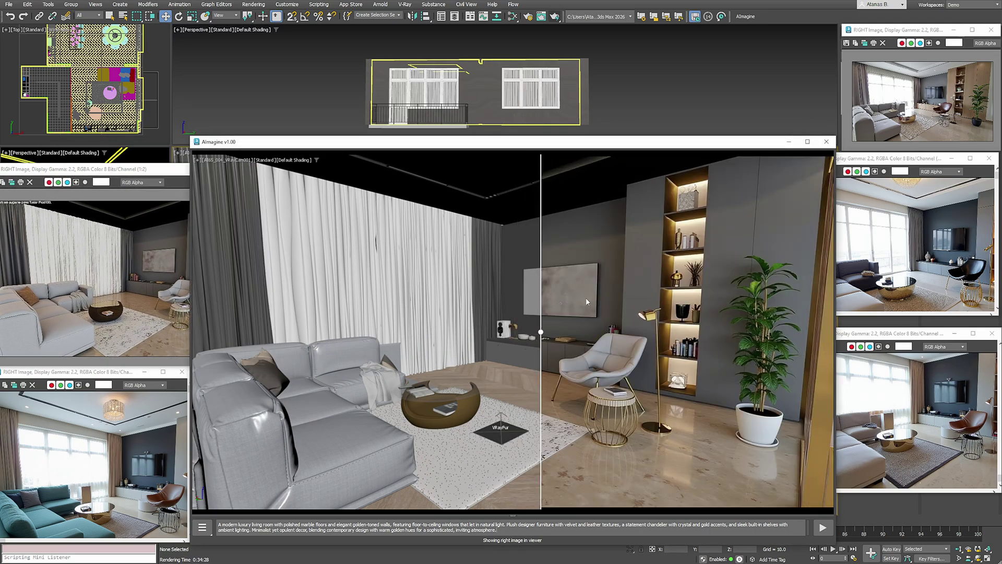
Step: Generate another right image from the same viewport and uncover it fully with the comparison slider
{"action": "right_click", "coordinate": [587, 299]}
{"action": "left_click", "coordinate": [613, 354]}
{"action": "left_click_drag", "start_coordinate": [541, 331], "coordinate": [194, 329]}
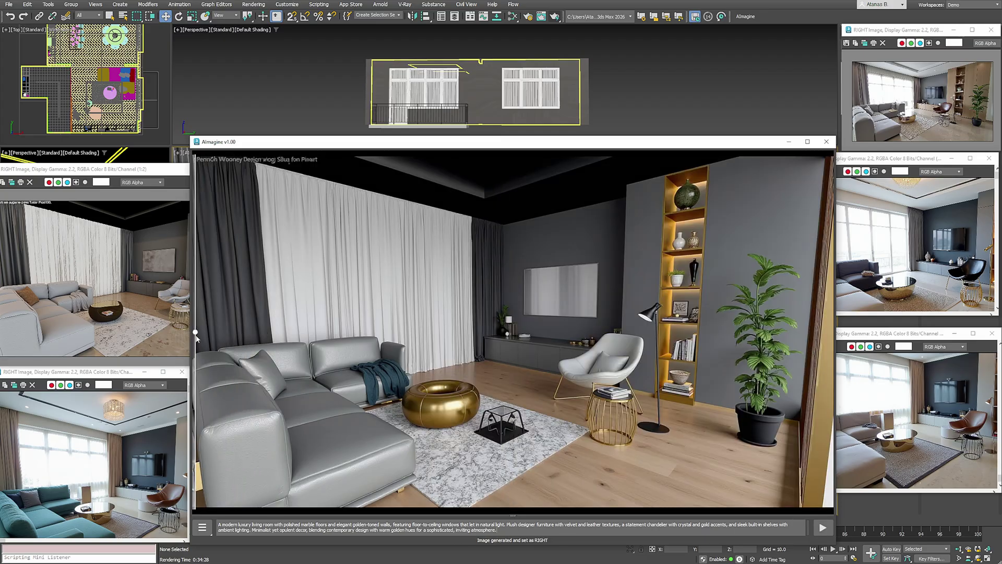
Step: Show the gold coffee table version in a separate viewer and park its shrunken window in the upper-left screen corner
{"action": "left_click", "coordinate": [613, 397]}
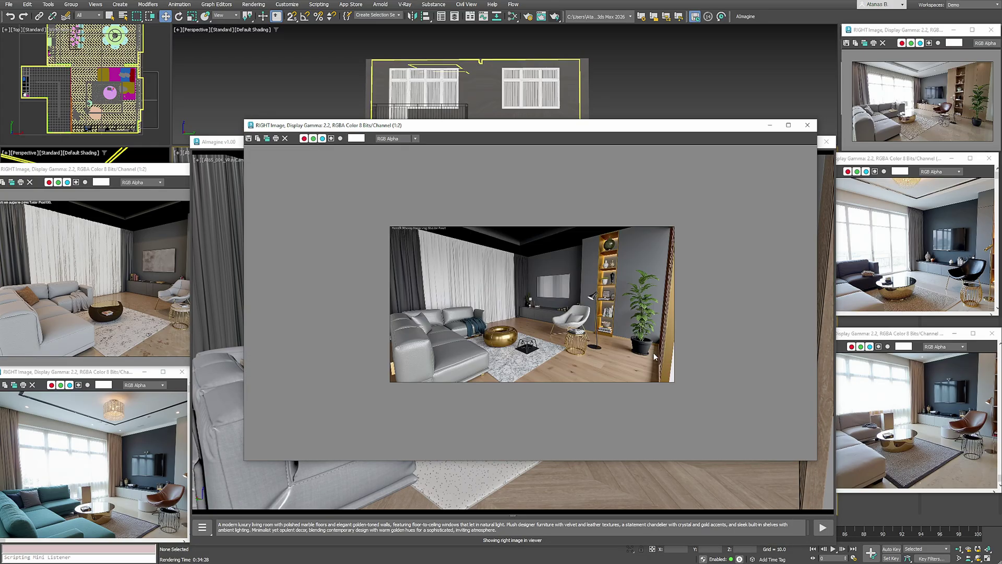
{"action": "left_click_drag", "start_coordinate": [826, 465], "coordinate": [502, 285]}
{"action": "left_click_drag", "start_coordinate": [369, 125], "coordinate": [116, 5]}
{"action": "left_click_drag", "start_coordinate": [250, 163], "coordinate": [190, 161]}
{"action": "middle_click_drag", "start_coordinate": [101, 102], "coordinate": [98, 79]}
{"action": "left_click_drag", "start_coordinate": [372, 285], "coordinate": [476, 276]}
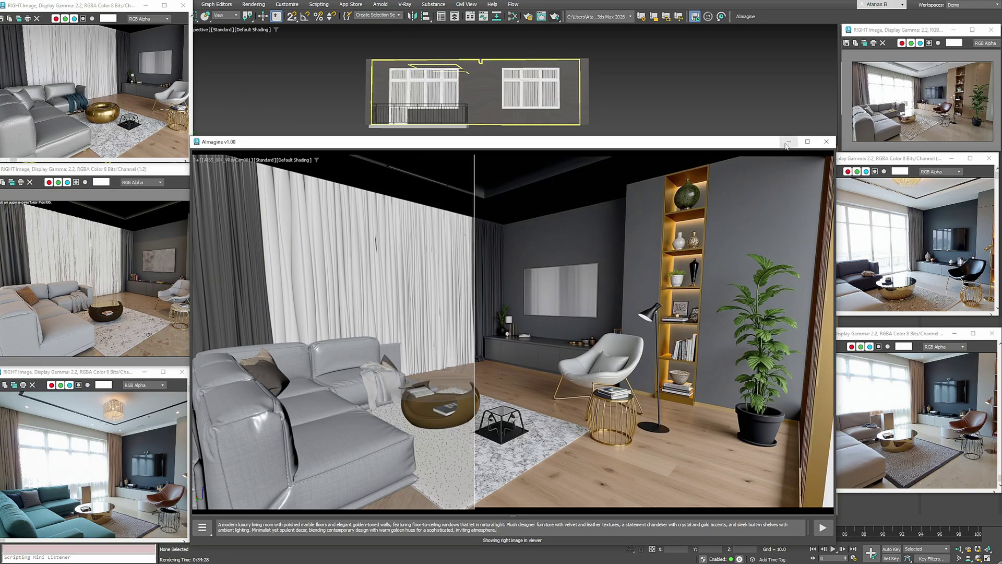
Step: Minimize AImagine, select the three sheer curtain panels in the camera viewport and make them see-through
{"action": "left_click", "coordinate": [788, 141]}
{"action": "left_click", "coordinate": [437, 271]}
{"action": "left_click", "coordinate": [388, 266], "text": "ctrl"}
{"action": "left_click", "coordinate": [343, 256], "text": "ctrl"}
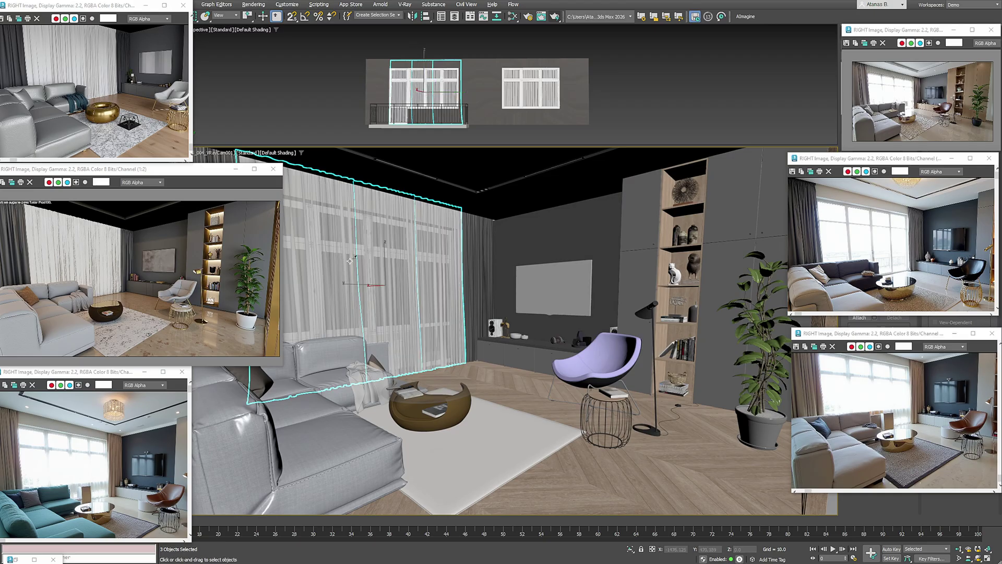
Step: Reopen AImagine, use the updated viewport as the left image, generate a new right image and uncover it with the slider
{"action": "left_click", "coordinate": [745, 16]}
{"action": "left_click_drag", "start_coordinate": [476, 324], "coordinate": [323, 112]}
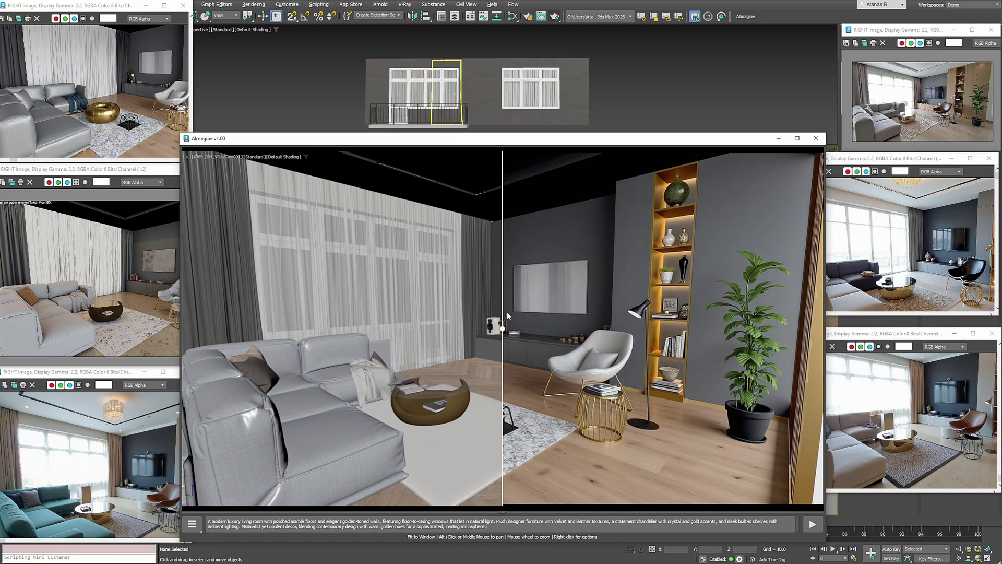
{"action": "left_click_drag", "start_coordinate": [508, 313], "coordinate": [168, 351]}
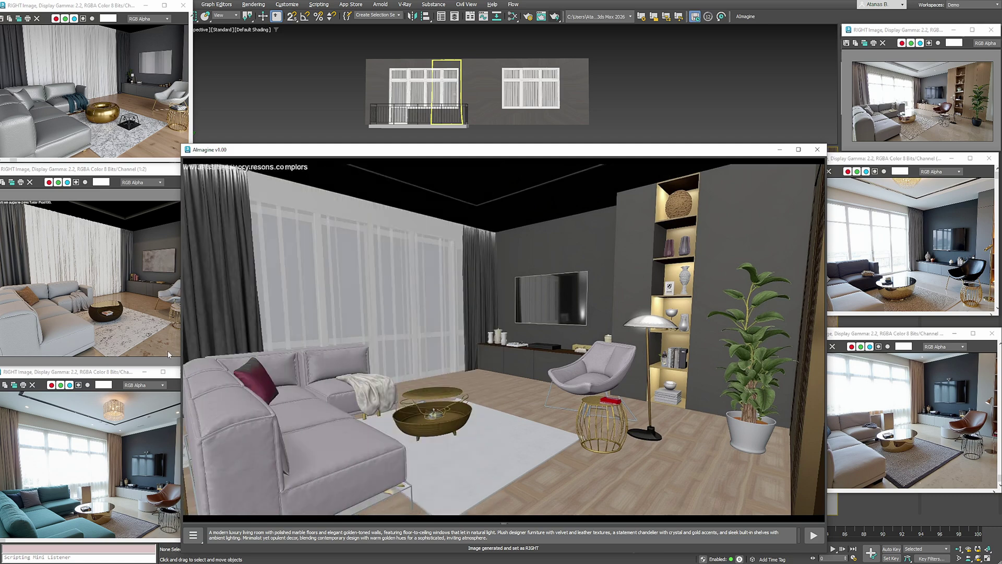
Step: Set the API to ComfyUI Flux 1.0 Enhance and generate the right image
{"action": "right_click", "coordinate": [634, 319]}
{"action": "mouse_move", "coordinate": [678, 353]}
{"action": "mouse_move", "coordinate": [752, 353]}
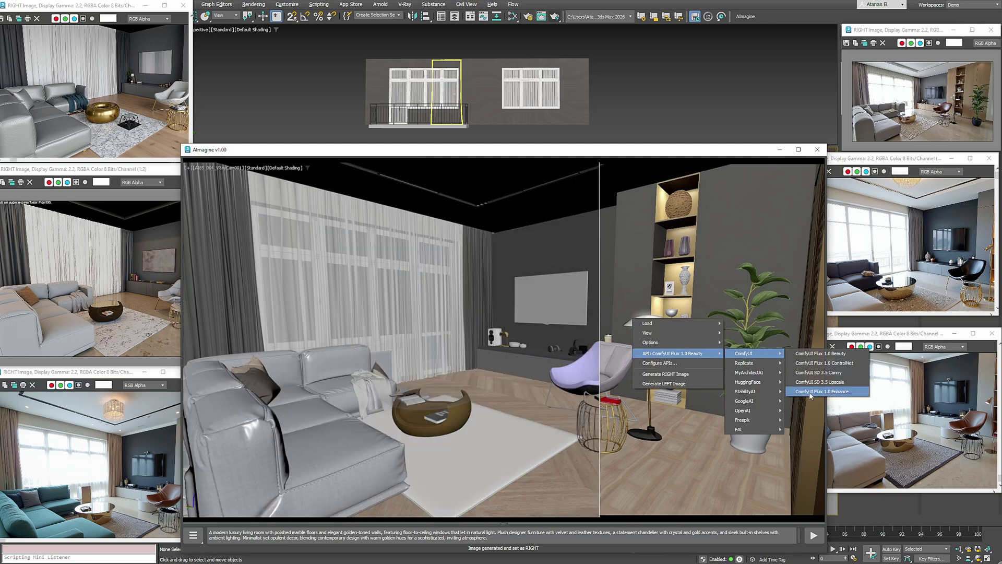
{"action": "left_click", "coordinate": [810, 392]}
{"action": "right_click", "coordinate": [633, 320]}
{"action": "left_click", "coordinate": [665, 374]}
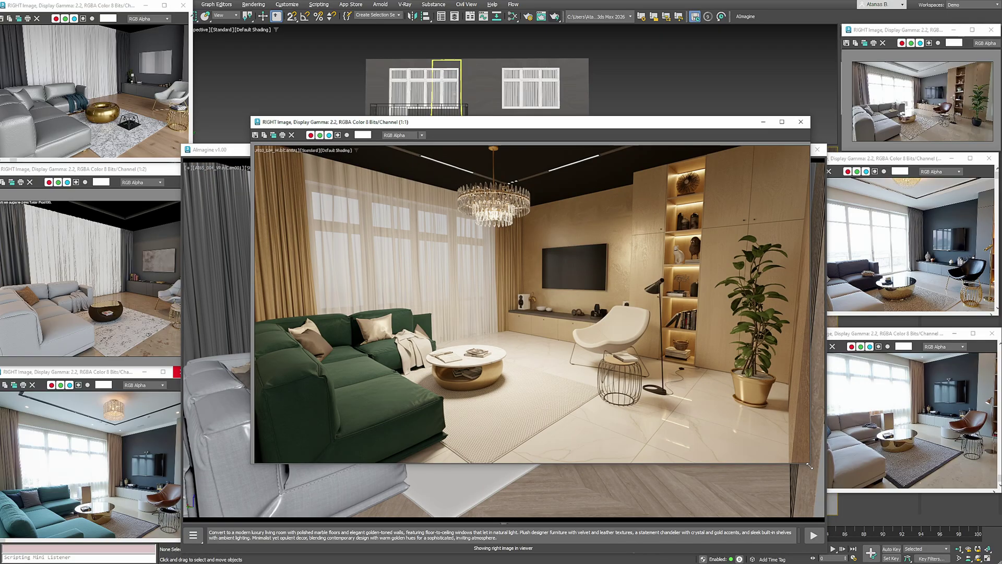
Step: Shrink the viewer window with the green sofa image, park it at the top of the screen and return to AImagine
{"action": "left_click_drag", "start_coordinate": [811, 463], "coordinate": [555, 290]}
{"action": "scroll", "coordinate": [421, 172], "scroll_direction": "down", "scroll_amount": 1}
{"action": "left_click_drag", "start_coordinate": [421, 127], "coordinate": [346, 0]}
{"action": "left_click", "coordinate": [504, 150]}
Step: Set the API to Replicate Seedream-4 Image Edit, generate the right image and compare it with the viewport using the slider
{"action": "right_click", "coordinate": [493, 311]}
{"action": "mouse_move", "coordinate": [553, 346]}
{"action": "mouse_move", "coordinate": [634, 356]}
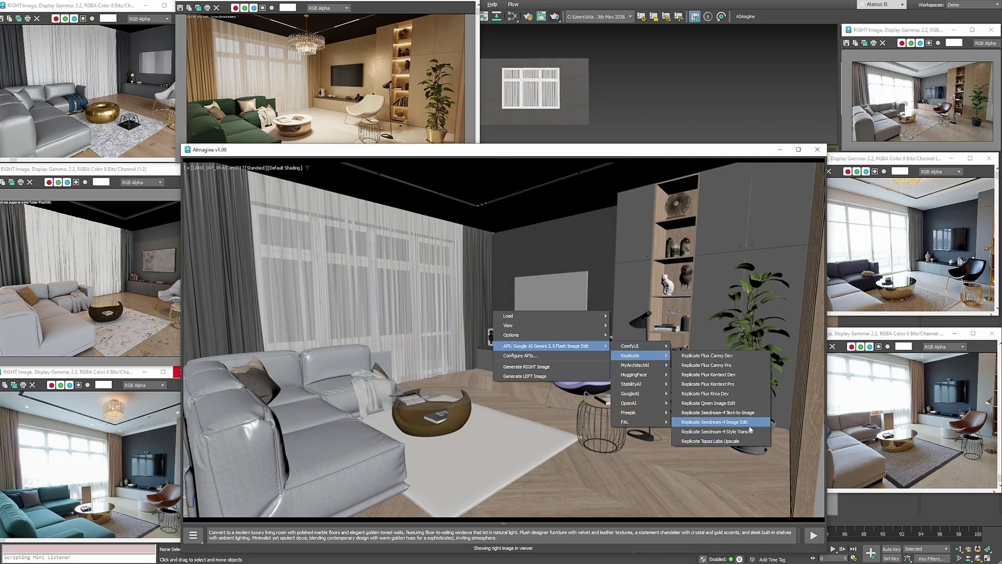
{"action": "left_click", "coordinate": [717, 424]}
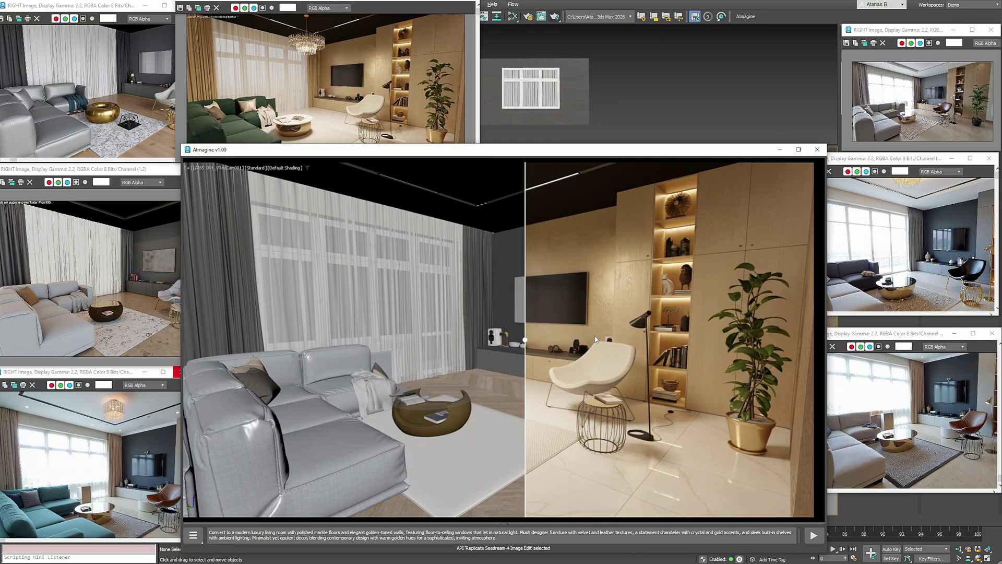
{"action": "right_click", "coordinate": [595, 335]}
{"action": "left_click", "coordinate": [620, 393]}
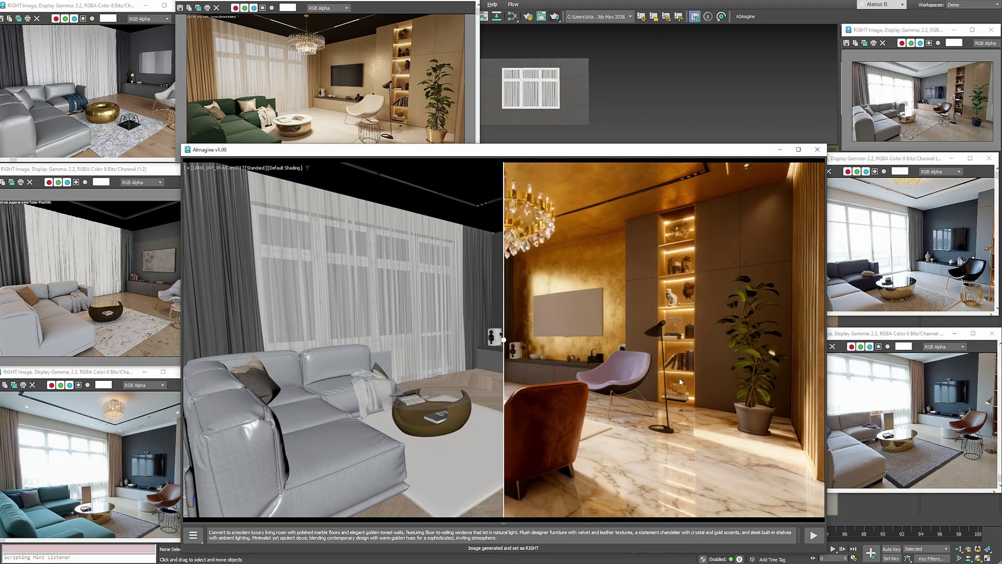
{"action": "left_click_drag", "start_coordinate": [503, 340], "coordinate": [826, 352]}
Step: Show the gold-walled Seedream-4 image in a separate viewer, reframe it in a smaller window and park it beside the green sofa image
{"action": "right_click", "coordinate": [657, 261]}
{"action": "left_click", "coordinate": [681, 318]}
{"action": "left_click_drag", "start_coordinate": [917, 62], "coordinate": [565, 298]}
{"action": "scroll", "coordinate": [405, 376], "scroll_direction": "down", "scroll_amount": 1}
{"action": "left_click_drag", "start_coordinate": [437, 306], "coordinate": [631, 178]}
{"action": "left_click_drag", "start_coordinate": [758, 389], "coordinate": [637, 365]}
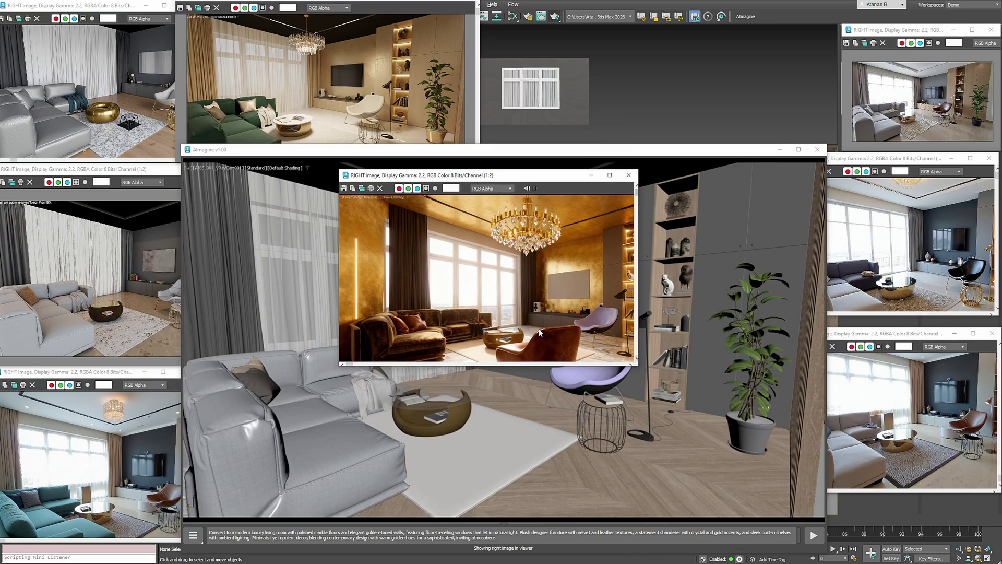
{"action": "middle_click_drag", "start_coordinate": [532, 313], "coordinate": [515, 284]}
{"action": "left_click_drag", "start_coordinate": [523, 366], "coordinate": [523, 338]}
{"action": "middle_click_drag", "start_coordinate": [516, 303], "coordinate": [517, 280]}
{"action": "left_click_drag", "start_coordinate": [488, 177], "coordinate": [652, 1]}
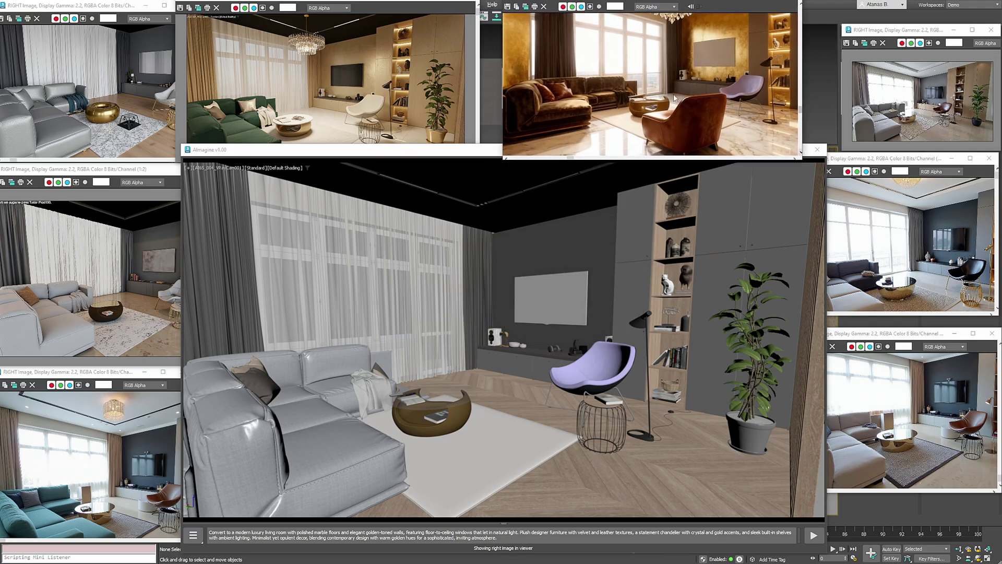
Step: Bring in the living room render as the left image and select the Replicate Seedream-4 Image Edit API
{"action": "left_click_drag", "start_coordinate": [824, 261], "coordinate": [216, 115]}
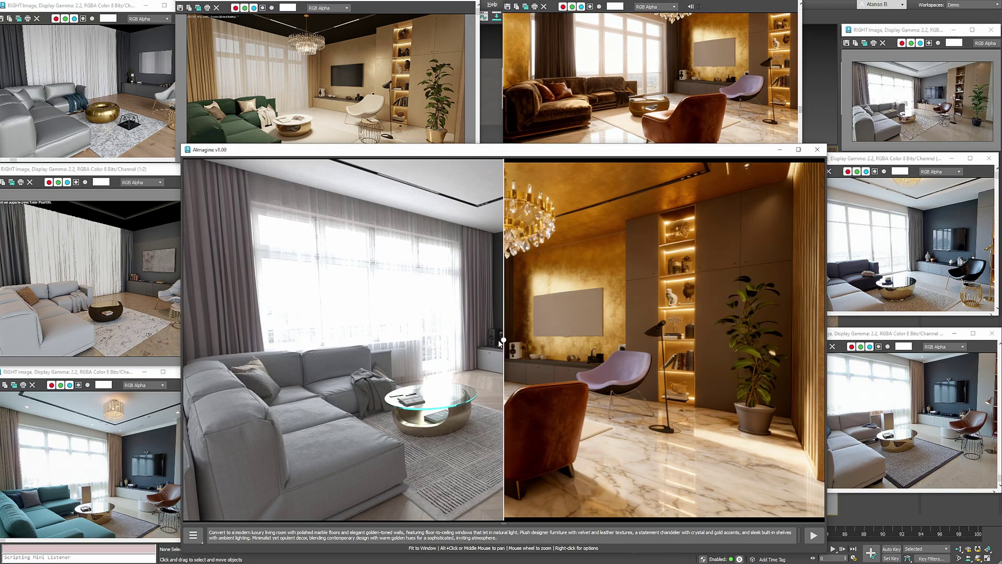
{"action": "right_click", "coordinate": [568, 297]}
{"action": "mouse_move", "coordinate": [671, 334]}
{"action": "mouse_move", "coordinate": [700, 342]}
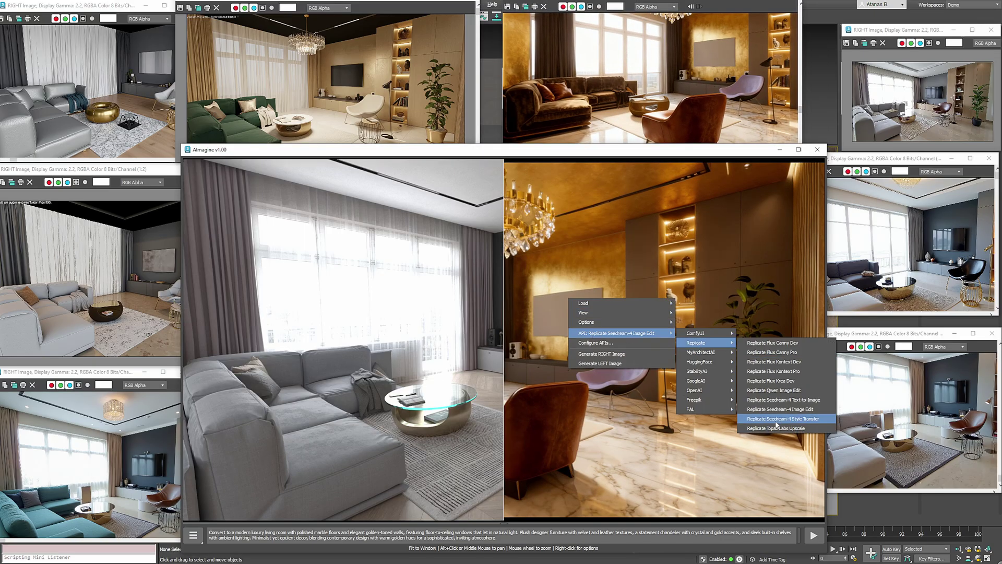
{"action": "left_click", "coordinate": [770, 411]}
Step: Generate the right image from the render and uncover it fully with the comparison slider
{"action": "left_click_drag", "start_coordinate": [504, 360], "coordinate": [671, 346]}
{"action": "right_click", "coordinate": [695, 344]}
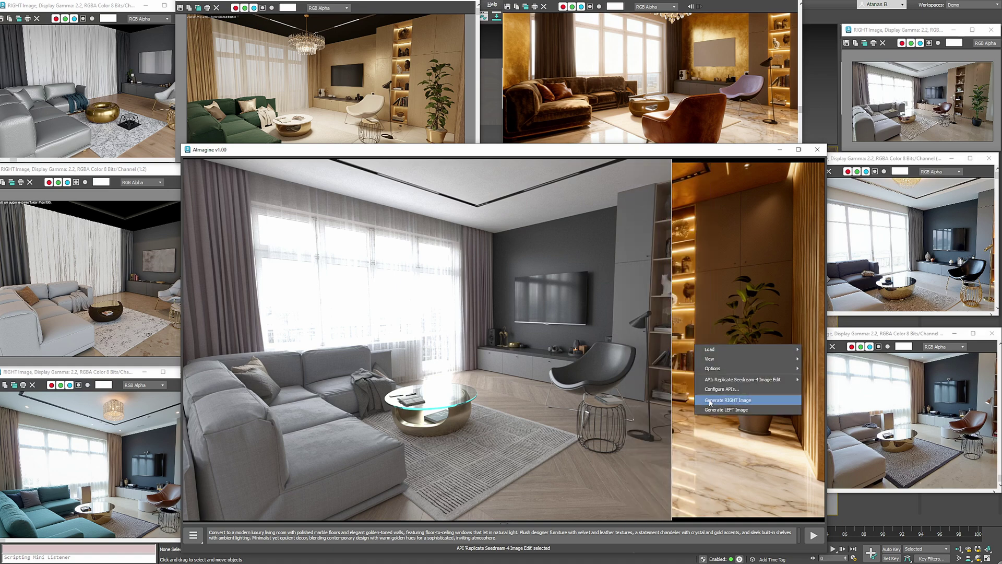
{"action": "left_click", "coordinate": [709, 401]}
{"action": "left_click_drag", "start_coordinate": [499, 354], "coordinate": [179, 335]}
Step: Generate a new left image from the gold living room version and uncover it fully with the comparison slider
{"action": "right_click", "coordinate": [574, 319]}
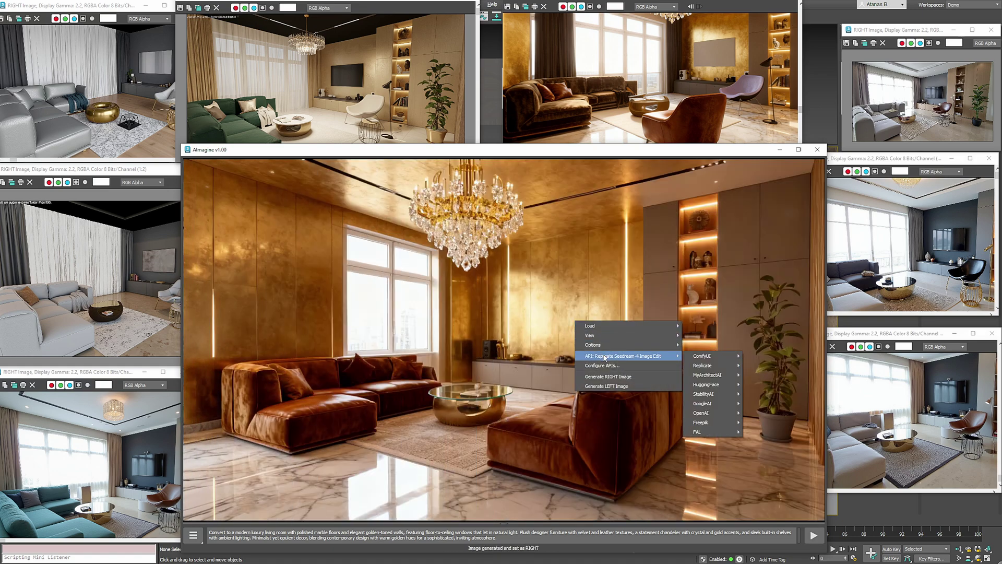
{"action": "left_click", "coordinate": [703, 458]}
{"action": "left_click", "coordinate": [814, 535]}
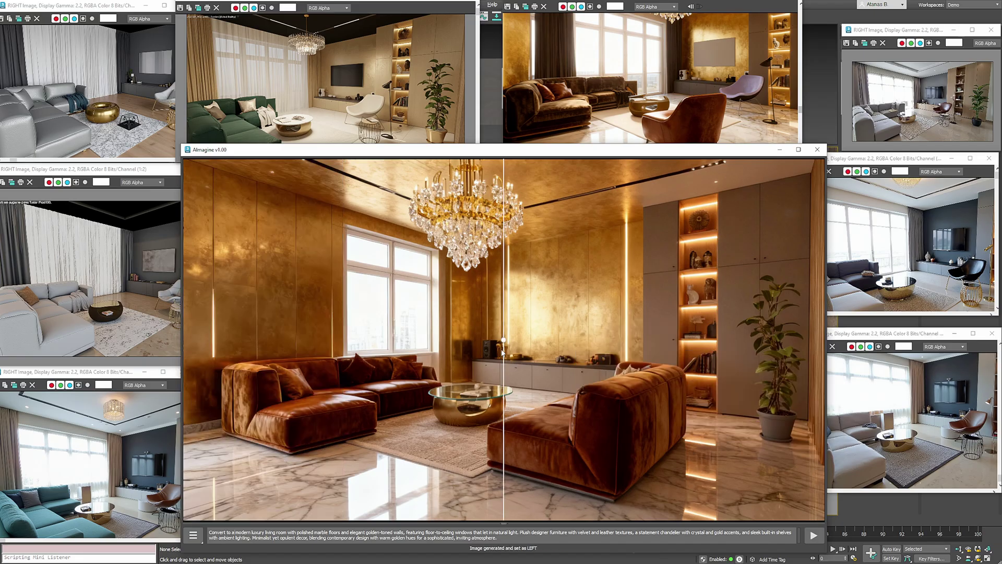
{"action": "left_click_drag", "start_coordinate": [504, 347], "coordinate": [828, 384]}
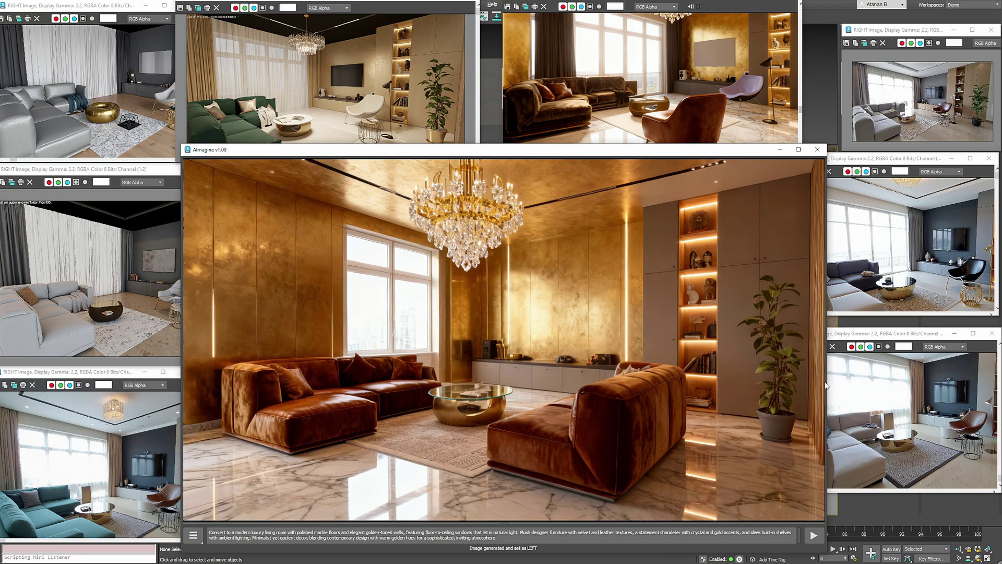
Step: Examine the sofa, coffee table, chandelier and shelf details of the gold living room up close, comparing both images with the slider
{"action": "scroll", "coordinate": [394, 372], "scroll_direction": "up", "scroll_amount": 3}
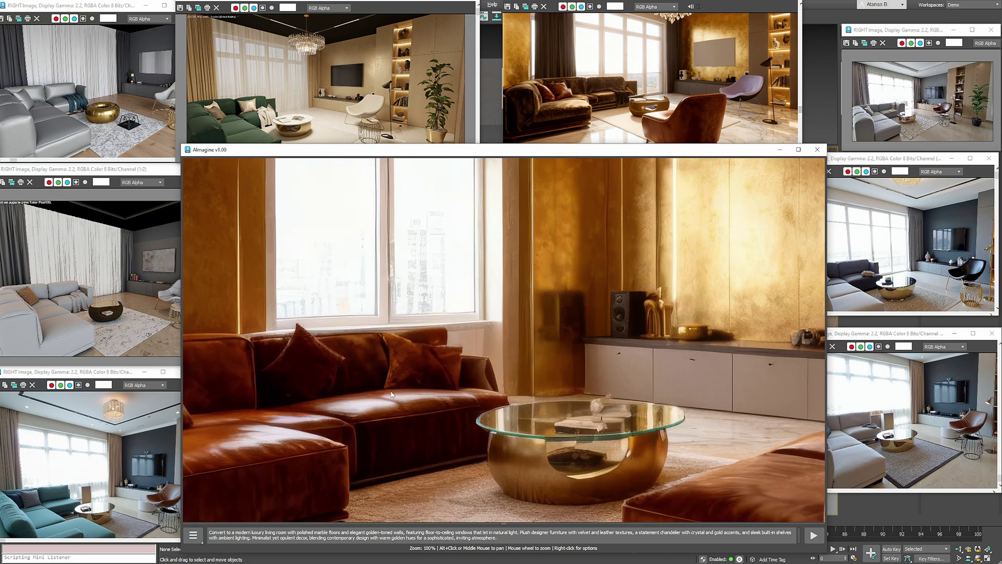
{"action": "left_click_drag", "start_coordinate": [699, 326], "coordinate": [738, 347]}
{"action": "scroll", "coordinate": [599, 351], "scroll_direction": "down", "scroll_amount": 3}
{"action": "scroll", "coordinate": [616, 330], "scroll_direction": "up", "scroll_amount": 2}
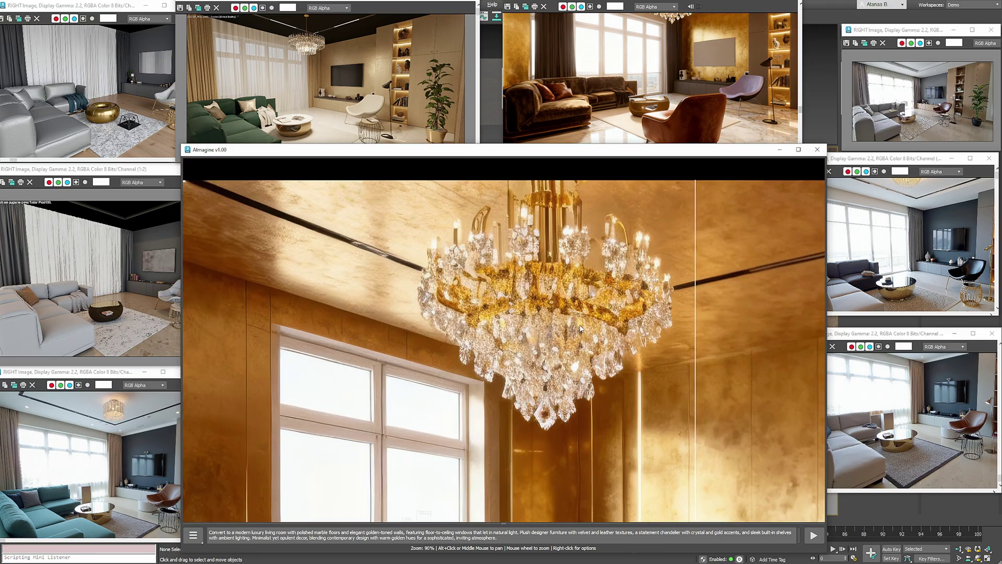
{"action": "scroll", "coordinate": [474, 335], "scroll_direction": "down", "scroll_amount": 3}
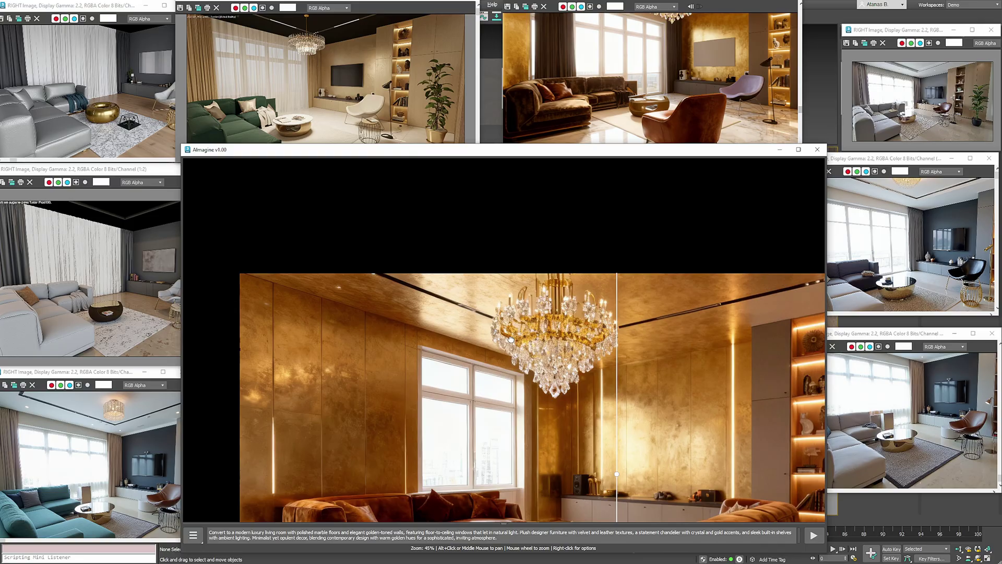
{"action": "middle_click_drag", "start_coordinate": [511, 340], "coordinate": [405, 301]}
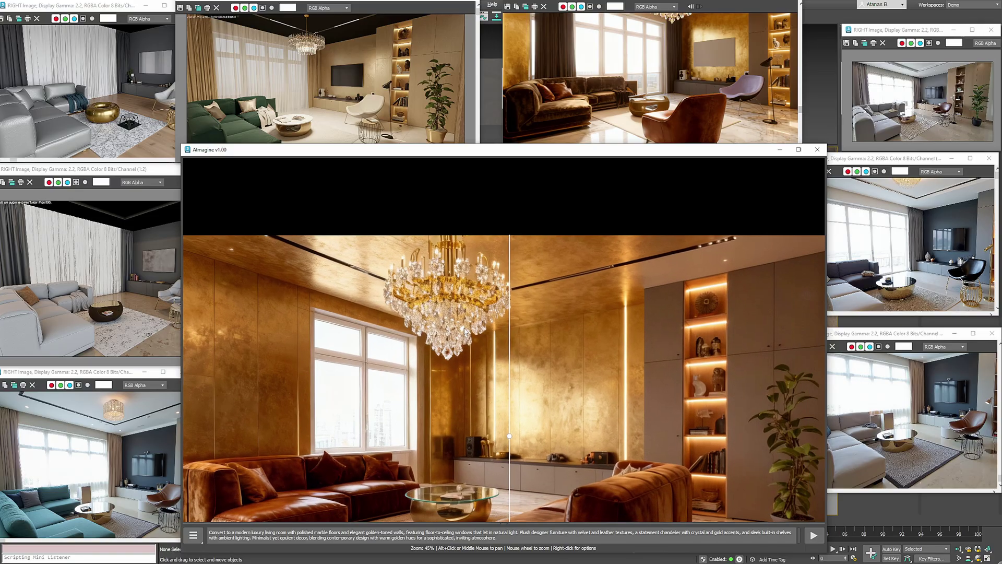
{"action": "middle_click_drag", "start_coordinate": [465, 330], "coordinate": [350, 265]}
{"action": "left_click_drag", "start_coordinate": [394, 369], "coordinate": [652, 368]}
{"action": "scroll", "coordinate": [625, 397], "scroll_direction": "up", "scroll_amount": 4}
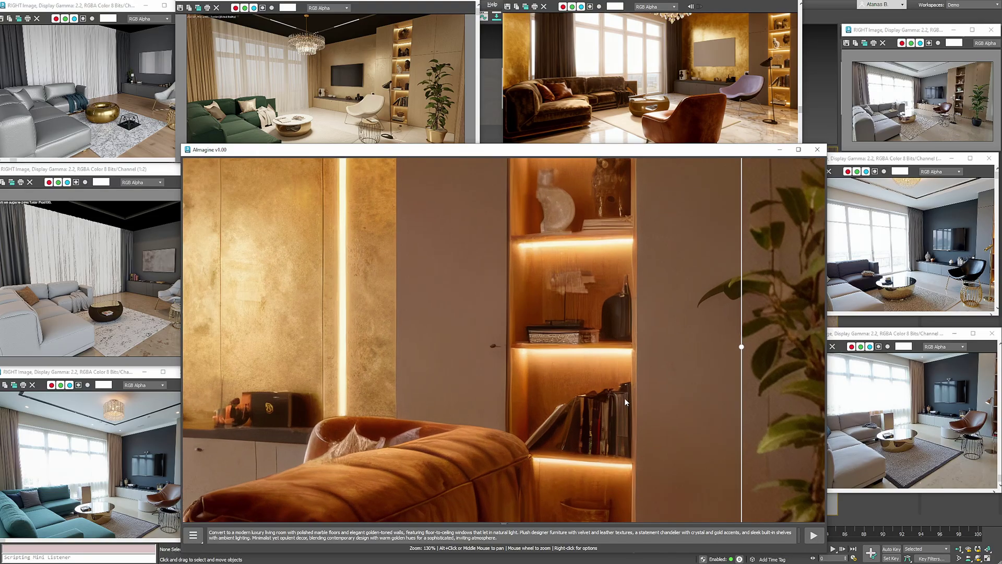
{"action": "scroll", "coordinate": [476, 365], "scroll_direction": "down", "scroll_amount": 5}
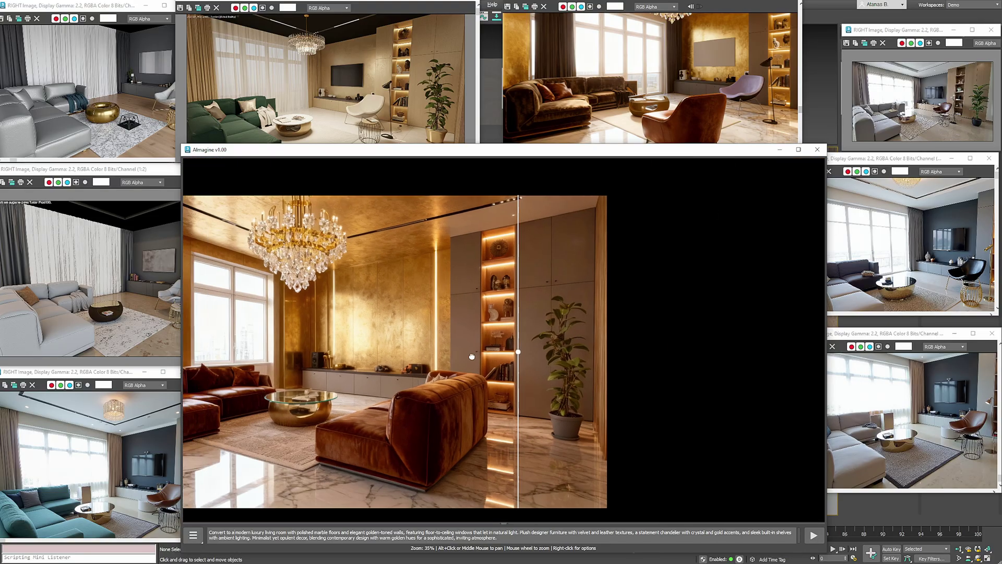
{"action": "double_click", "coordinate": [713, 419]}
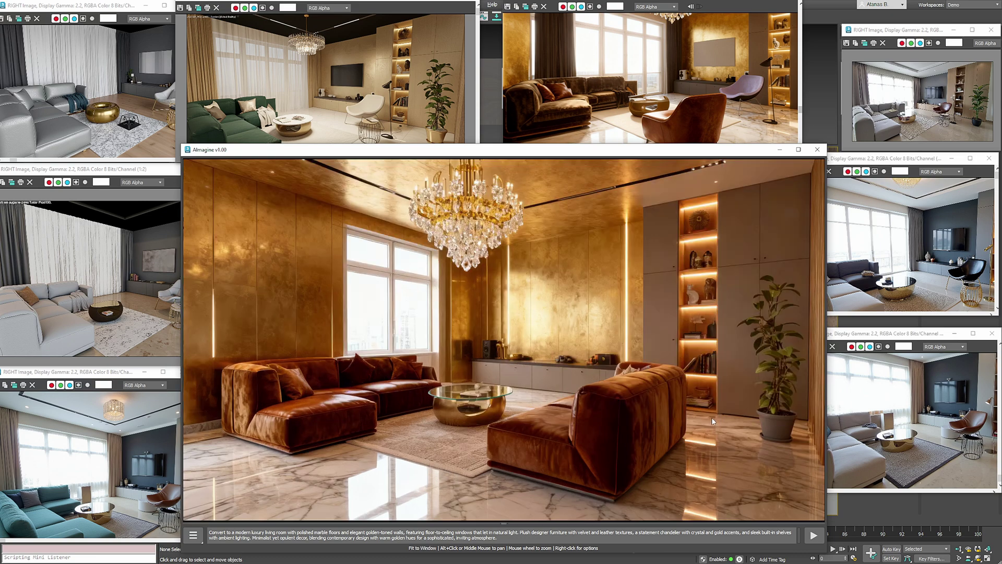